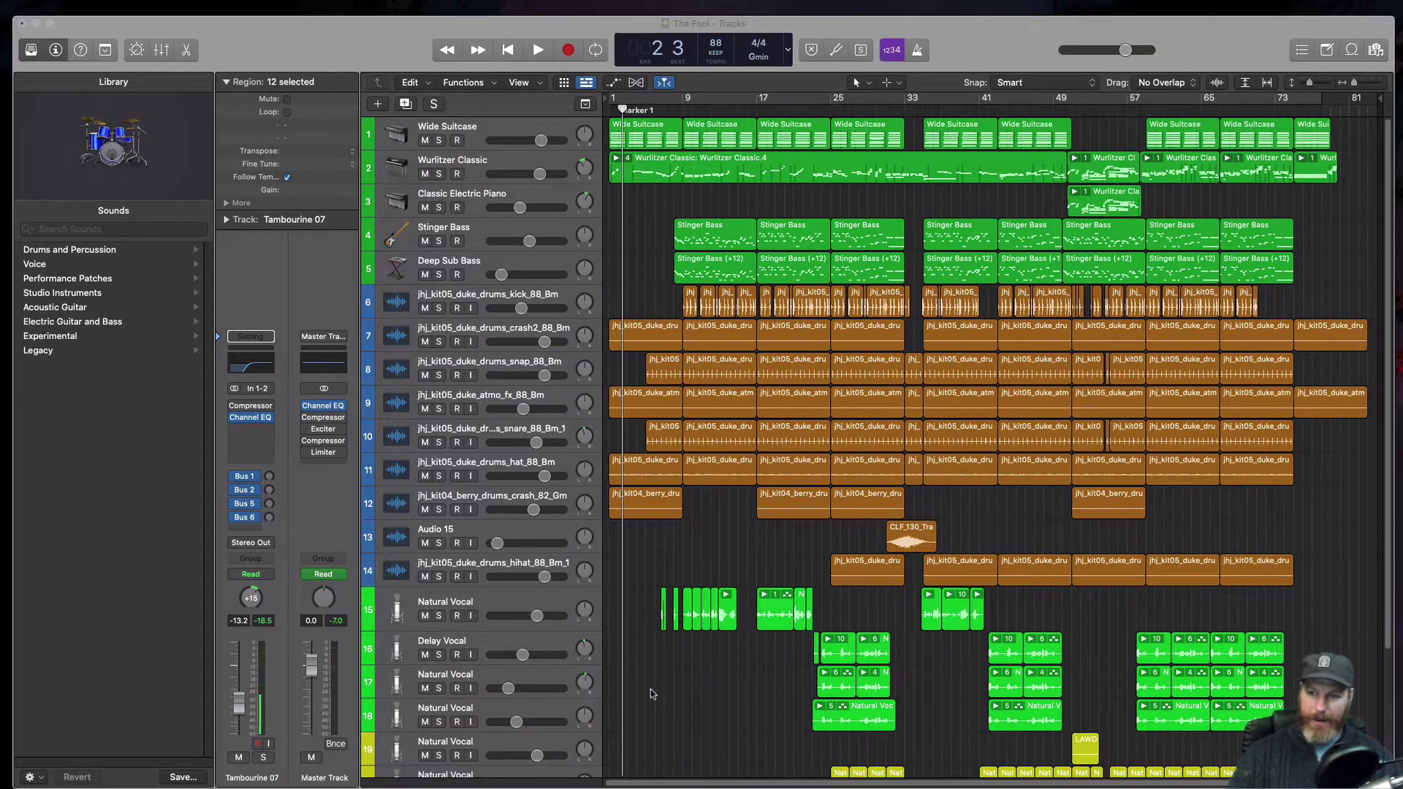
- Open the Browser pane to show The Fool's Project Audio files beside the tracks
scroll(652, 690, "down", 1)
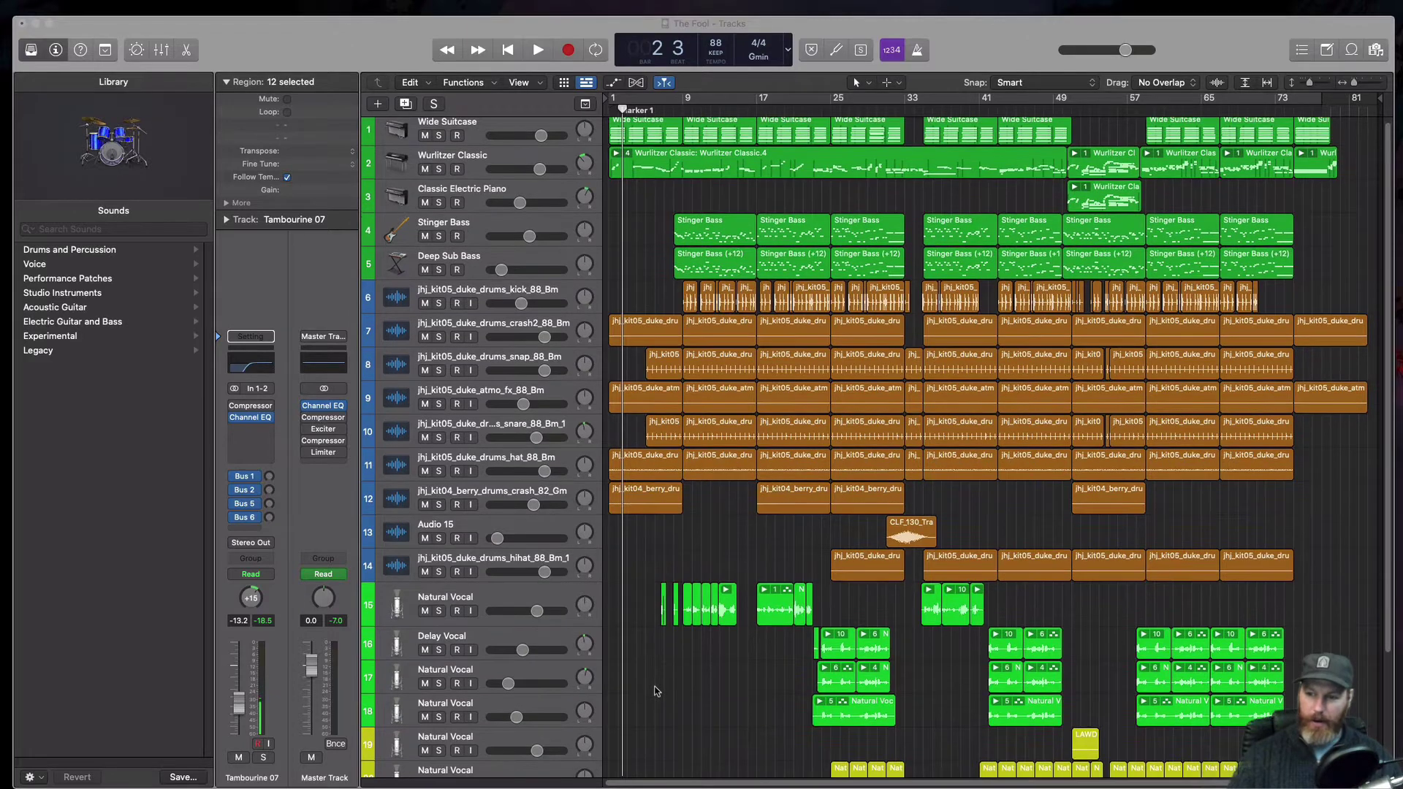
scroll(655, 691, "down", 5)
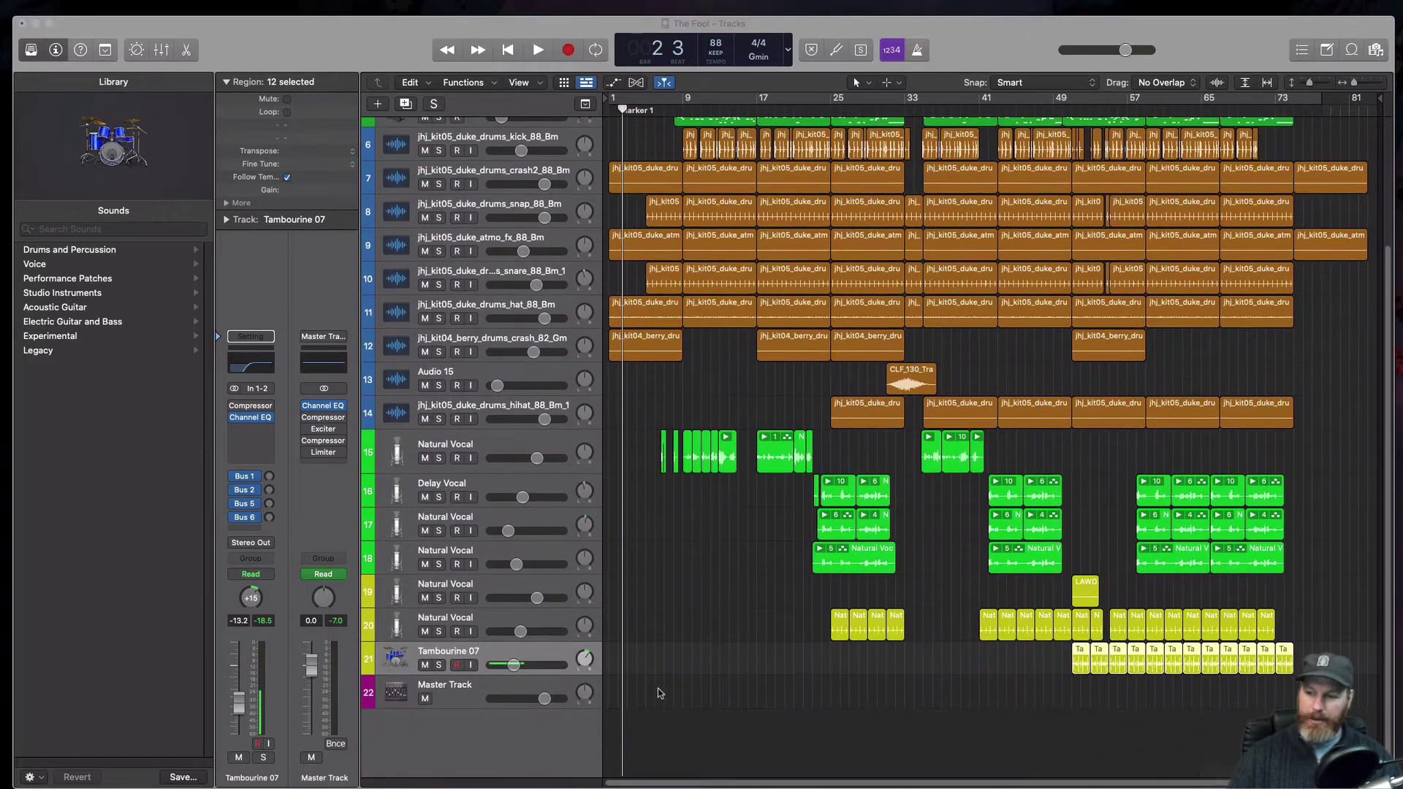
scroll(651, 684, "up", 4)
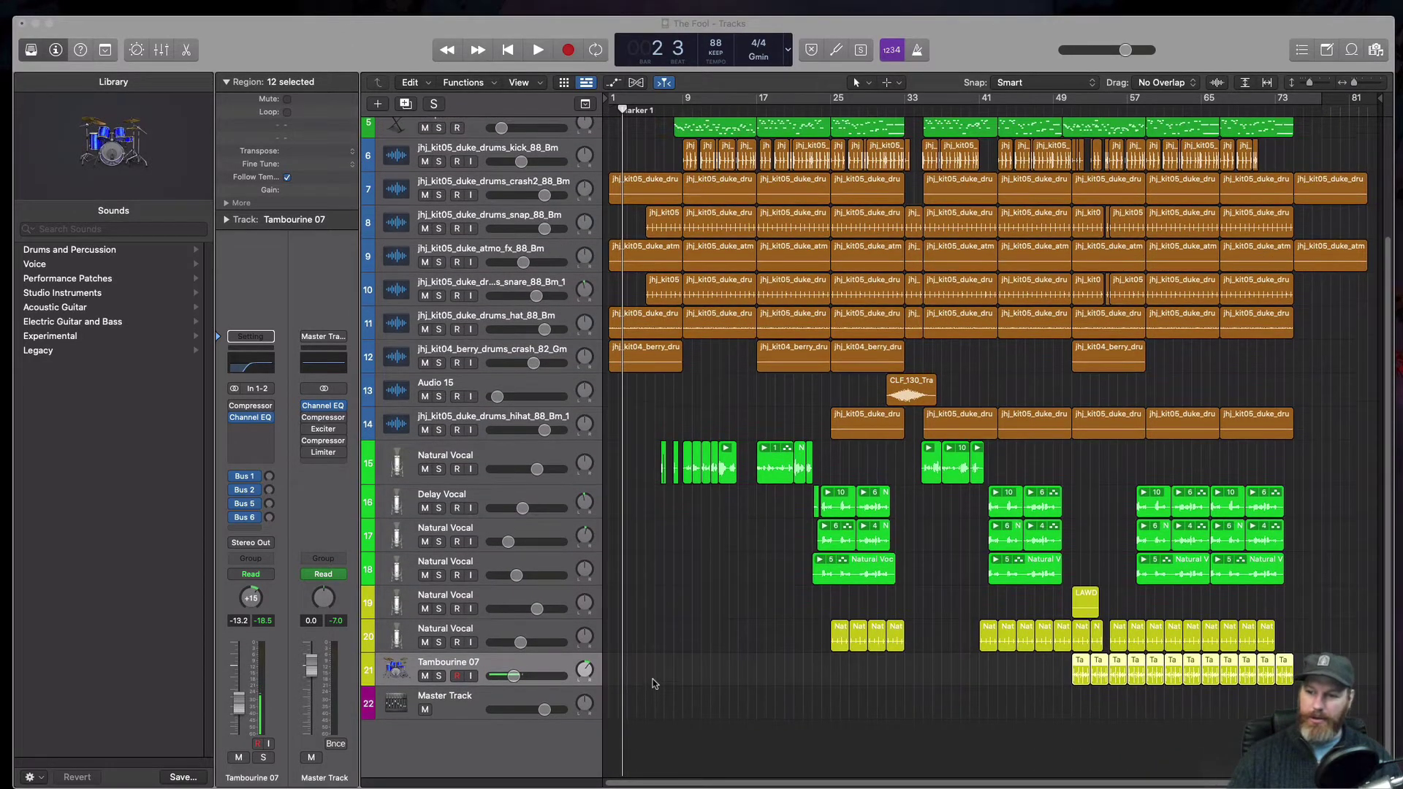
scroll(652, 686, "up", 1)
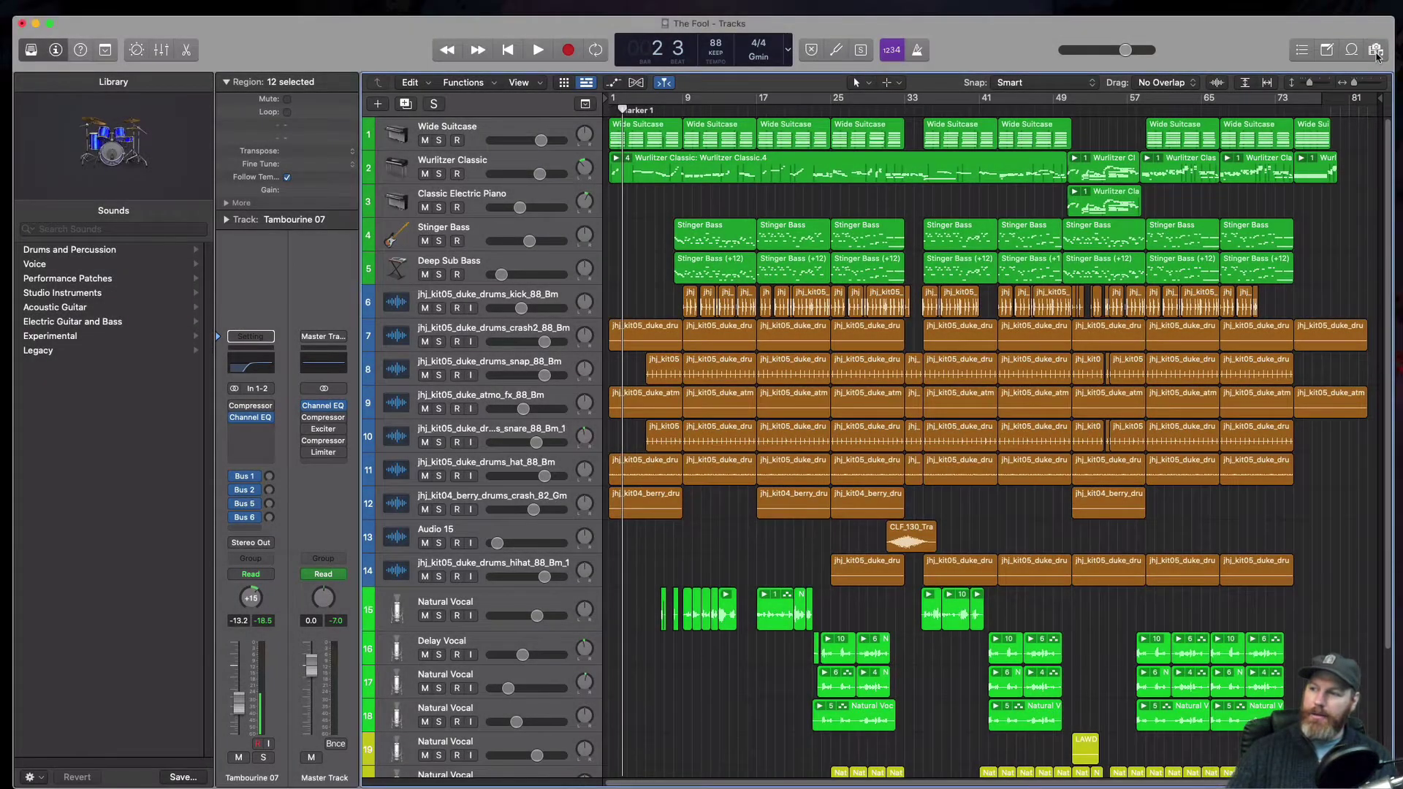
left_click(1376, 51)
left_click(1376, 51)
left_click(1377, 51)
left_click(1377, 51)
left_click(1375, 51)
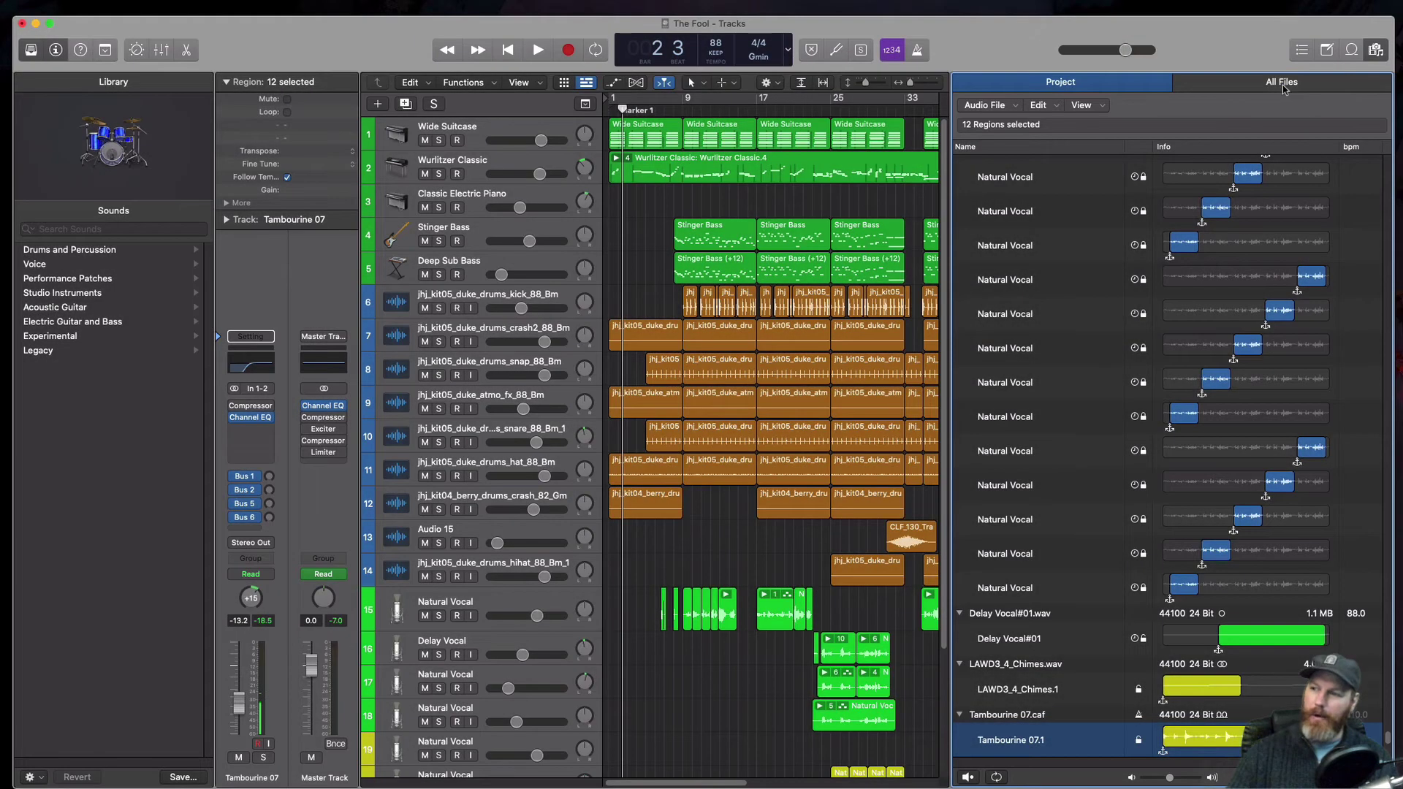
- In All Files, go Home > Music > Logic and open GTA Type Beat.logicx's track list
left_click(1283, 83)
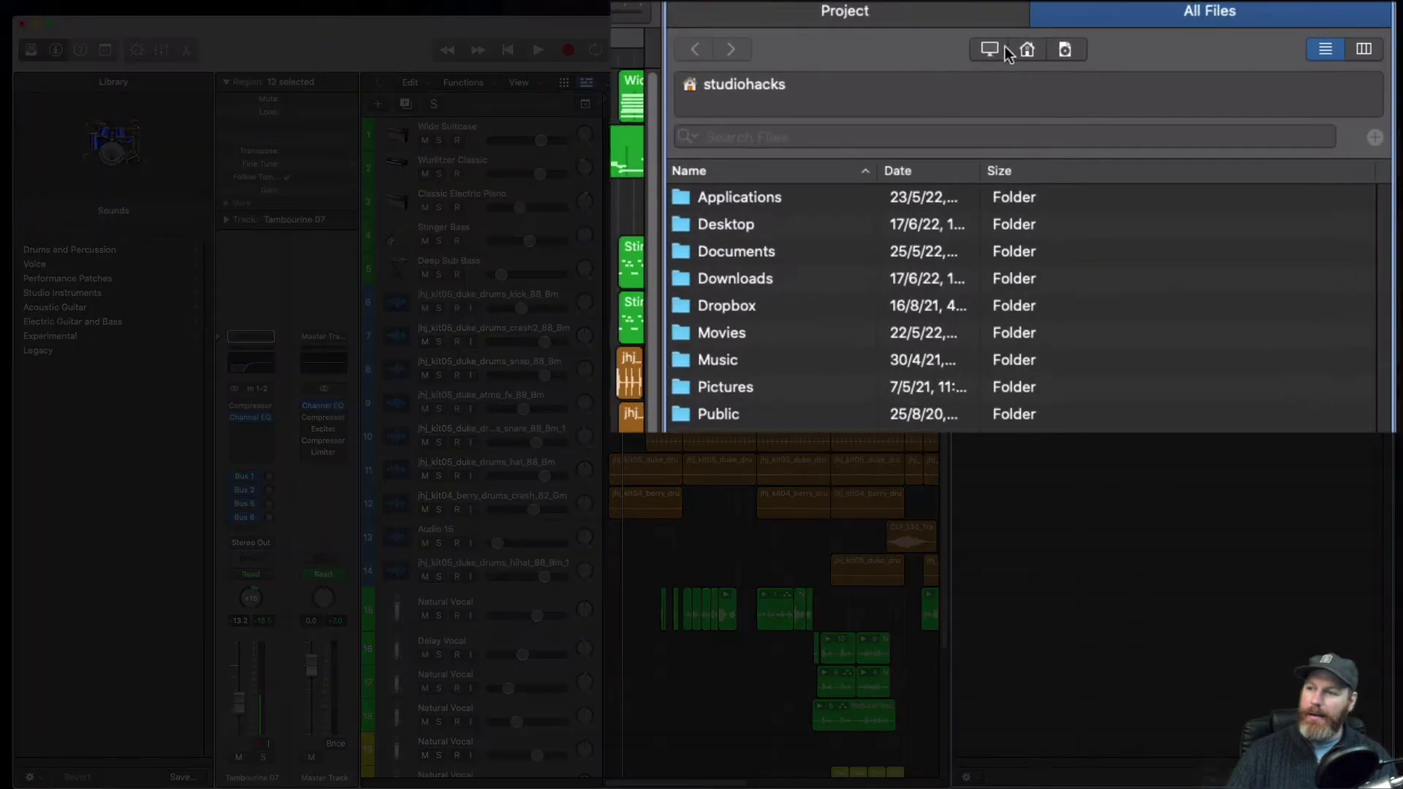
left_click(1148, 106)
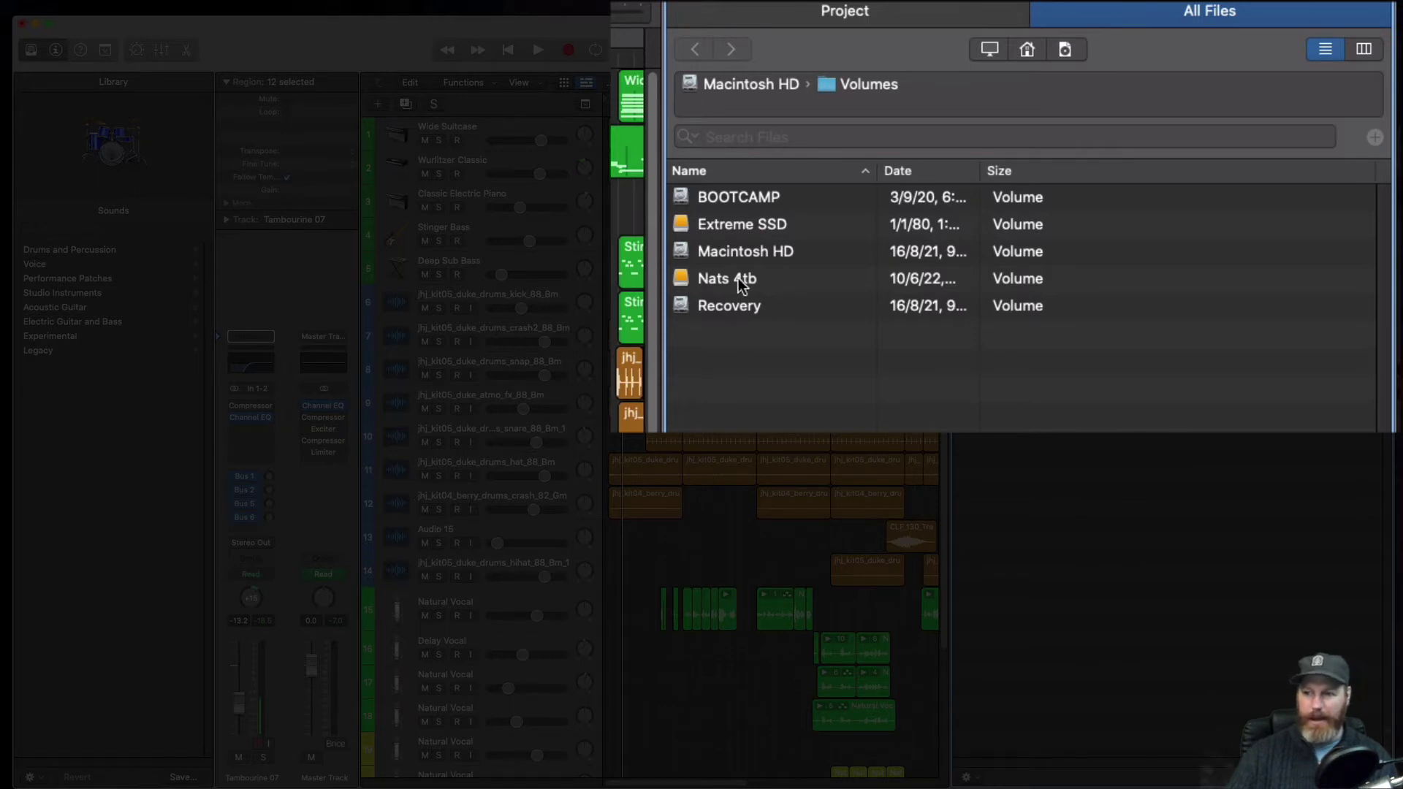
left_click(1066, 49)
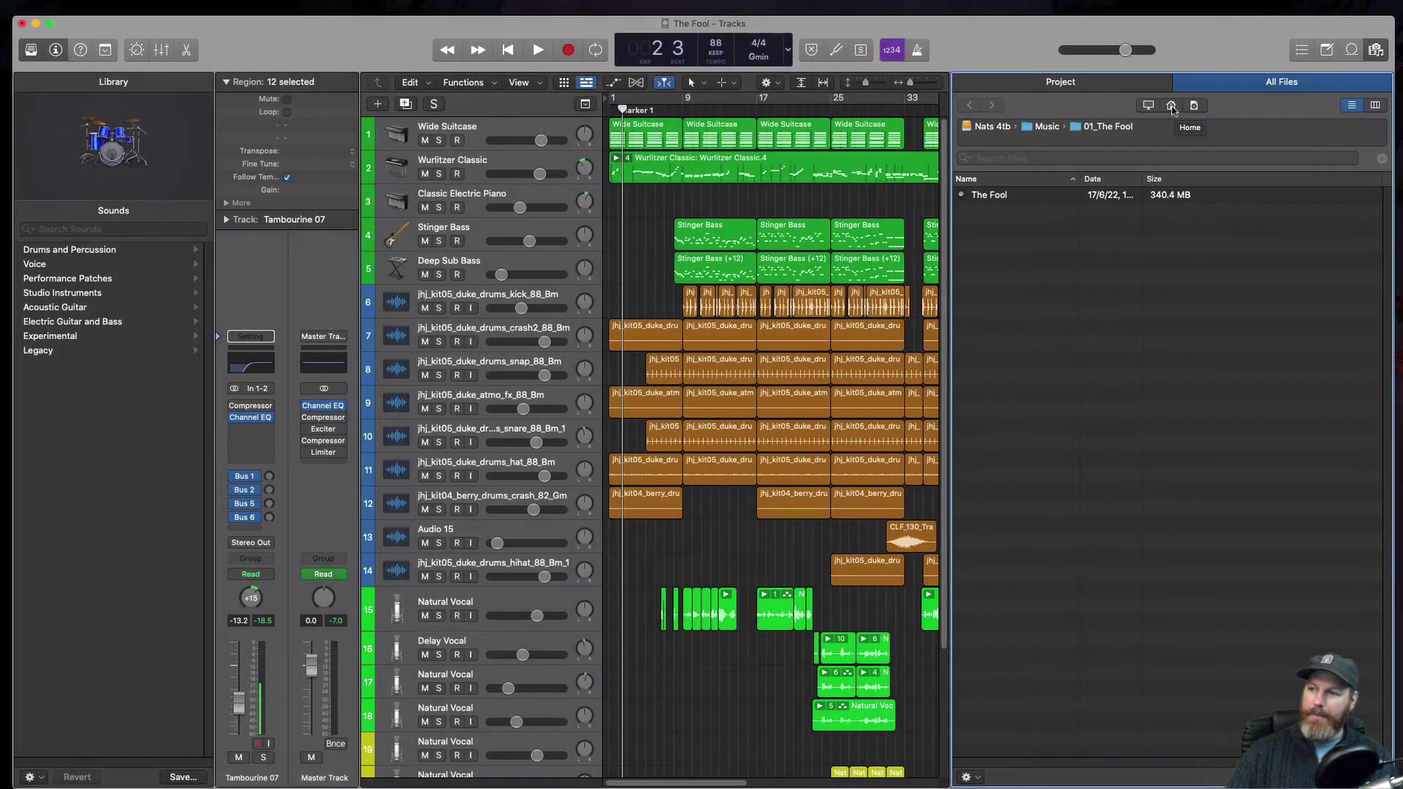
left_click(1172, 106)
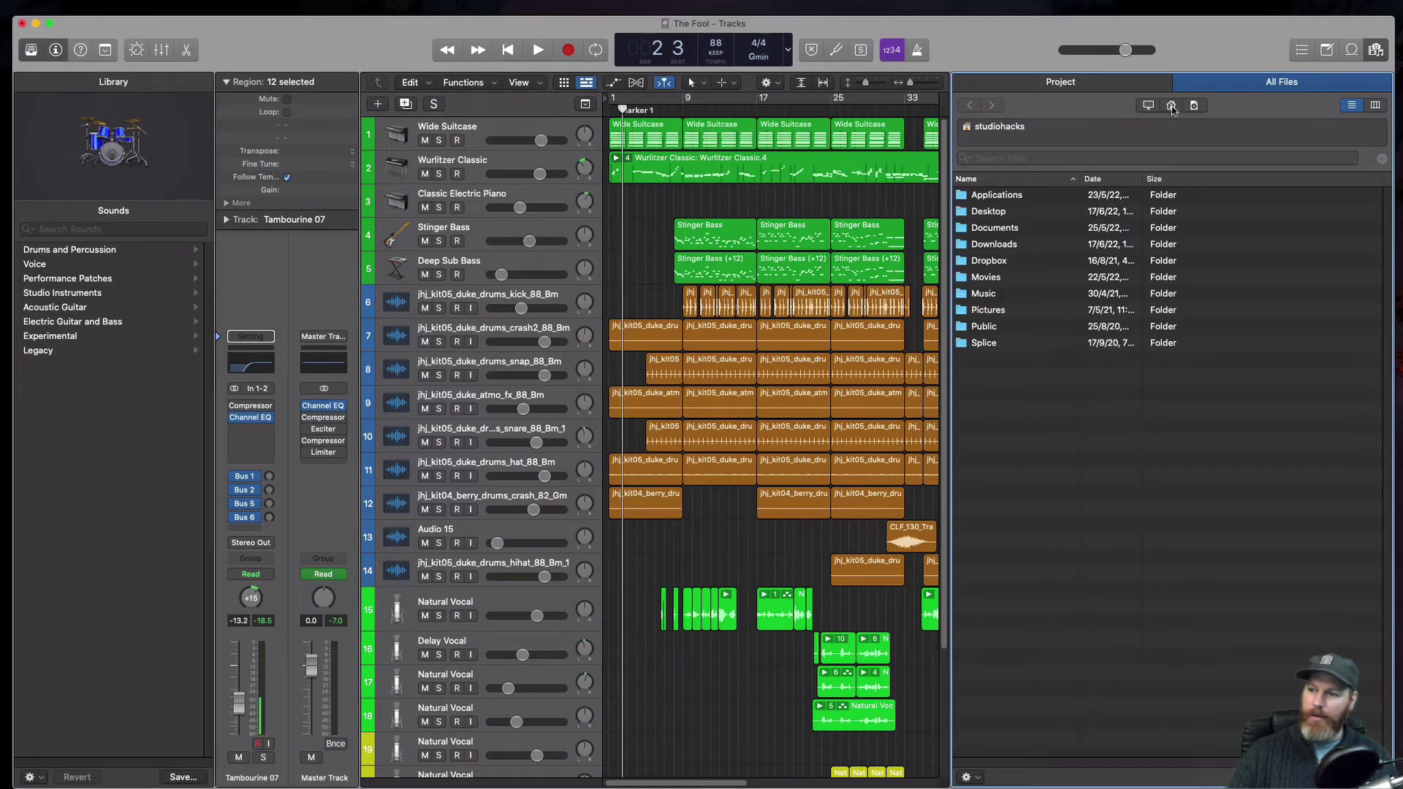
double_click(991, 294)
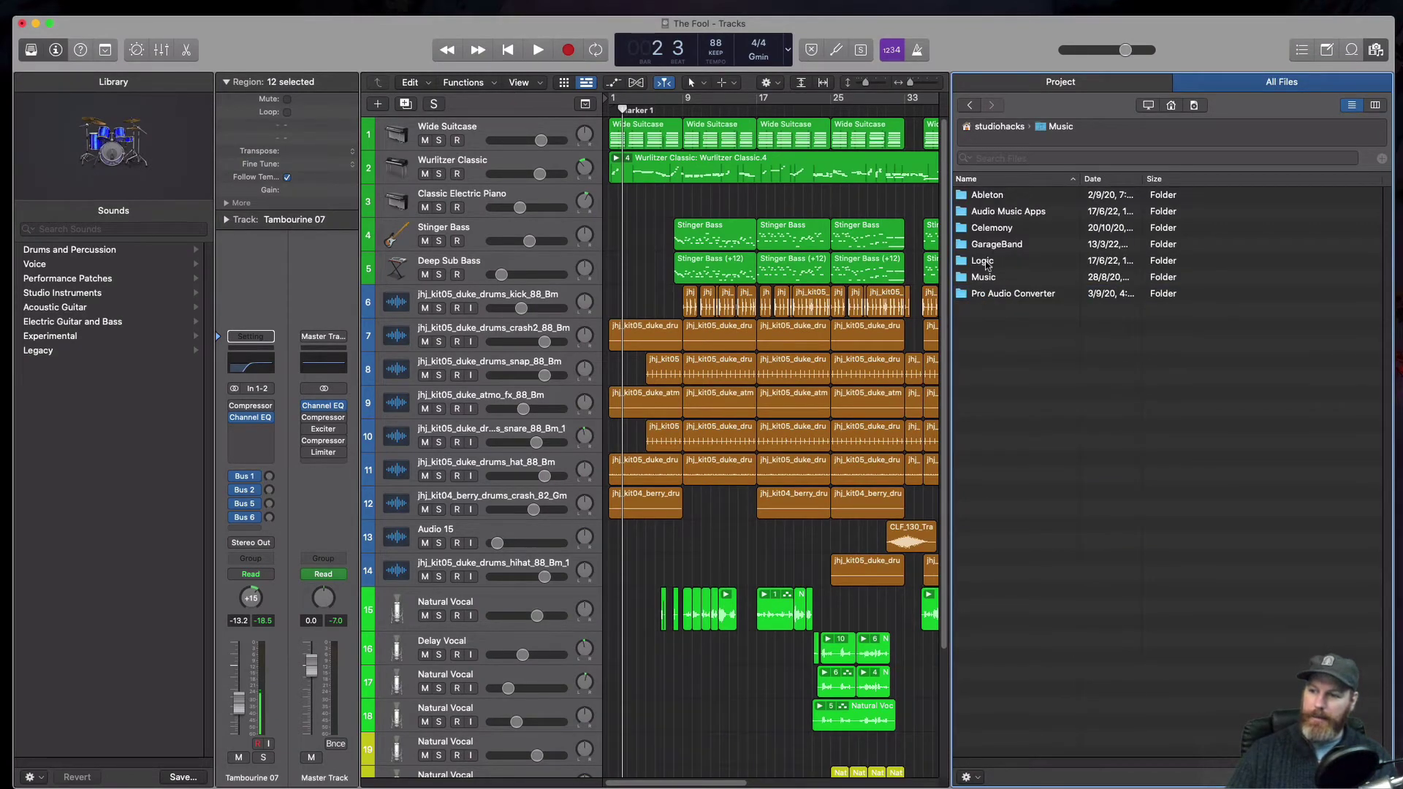
double_click(984, 261)
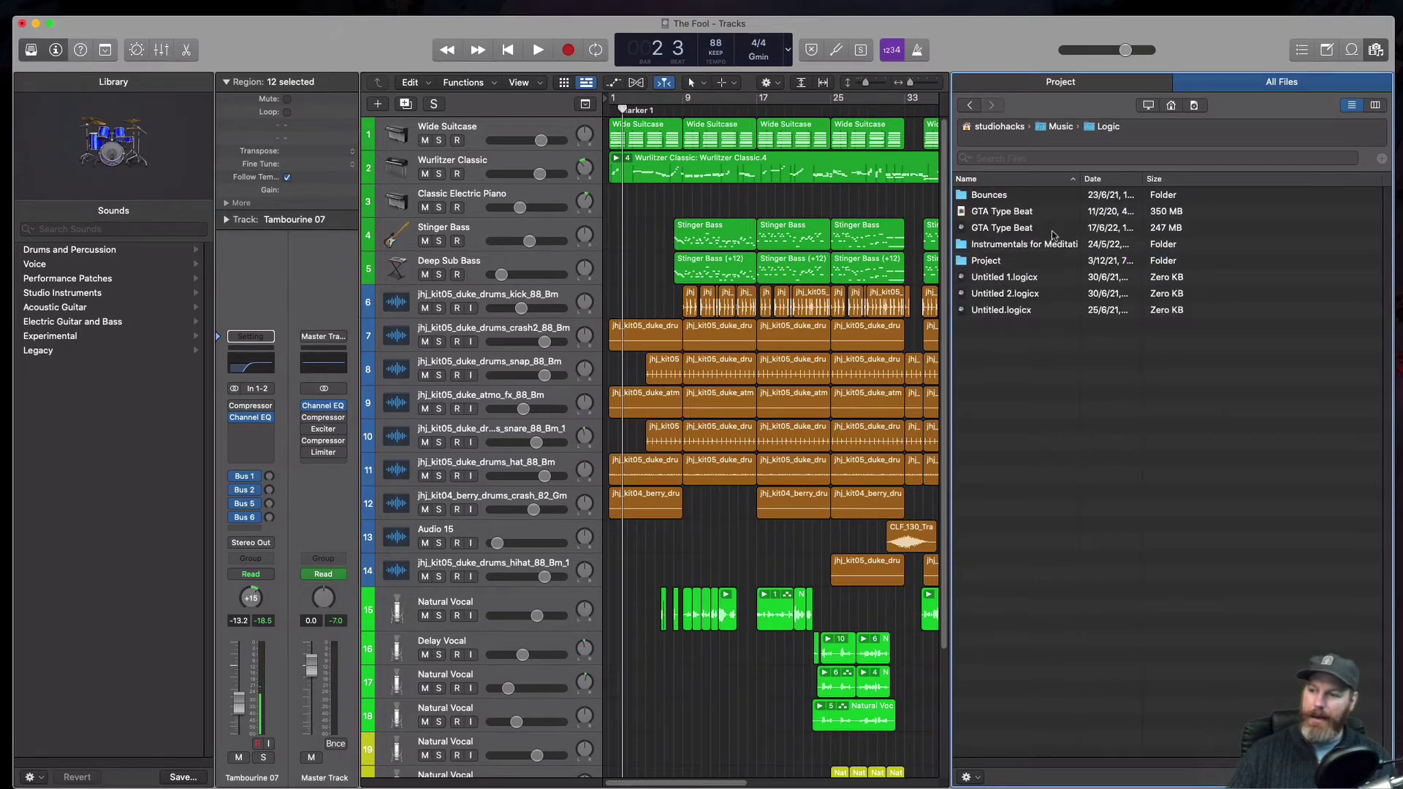
double_click(999, 228)
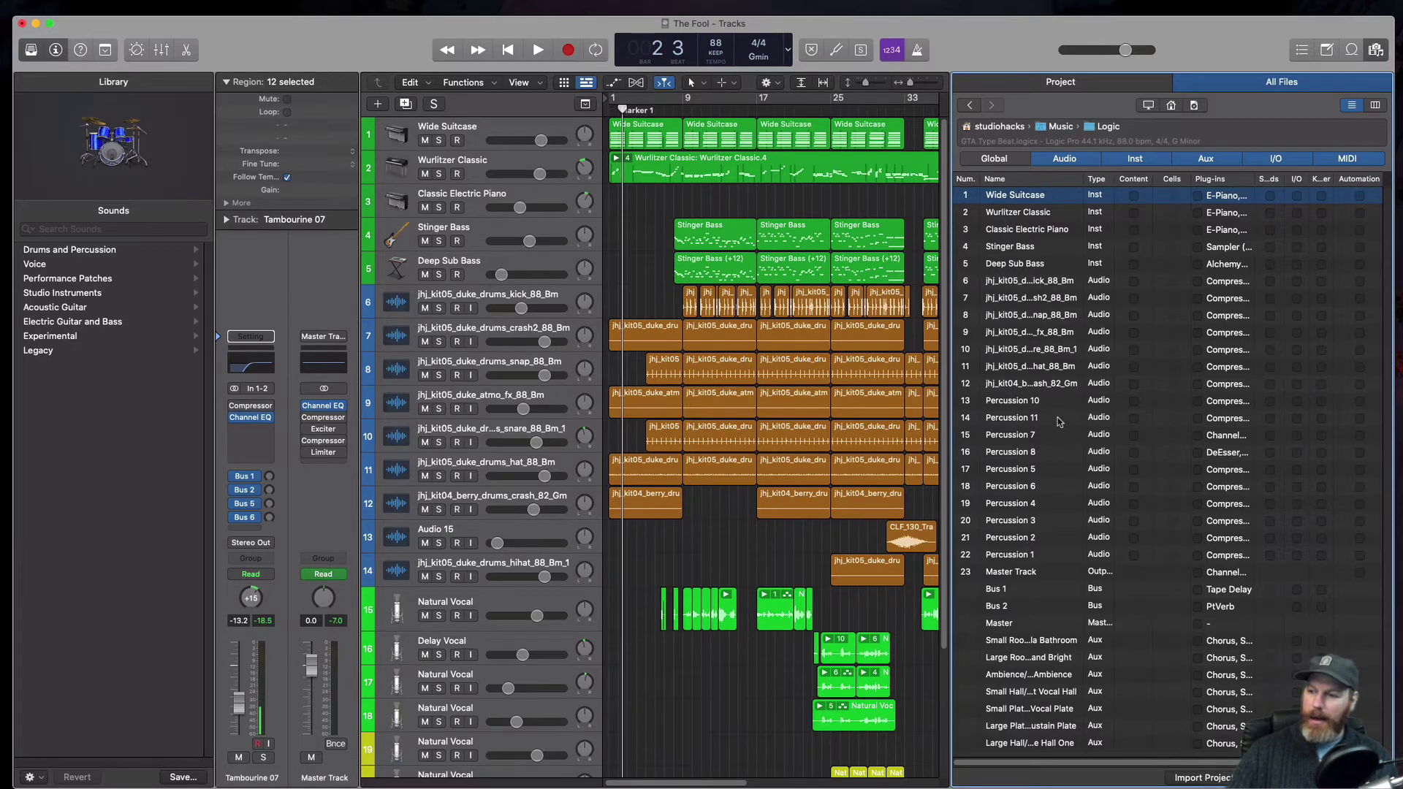
- Select Percussion 1 through 10 and tick their content and plug-ins for import
left_click(1015, 556)
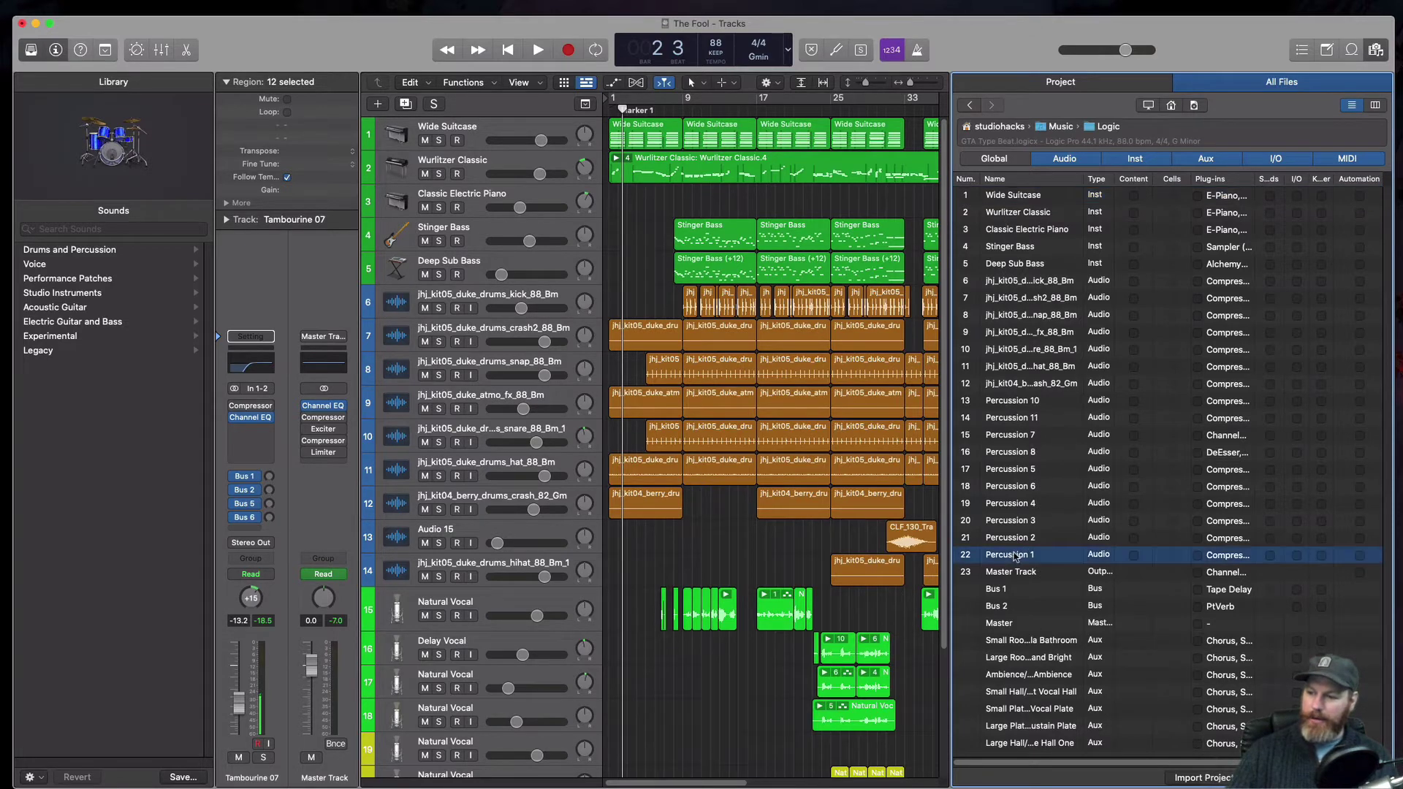
left_click(1029, 404)
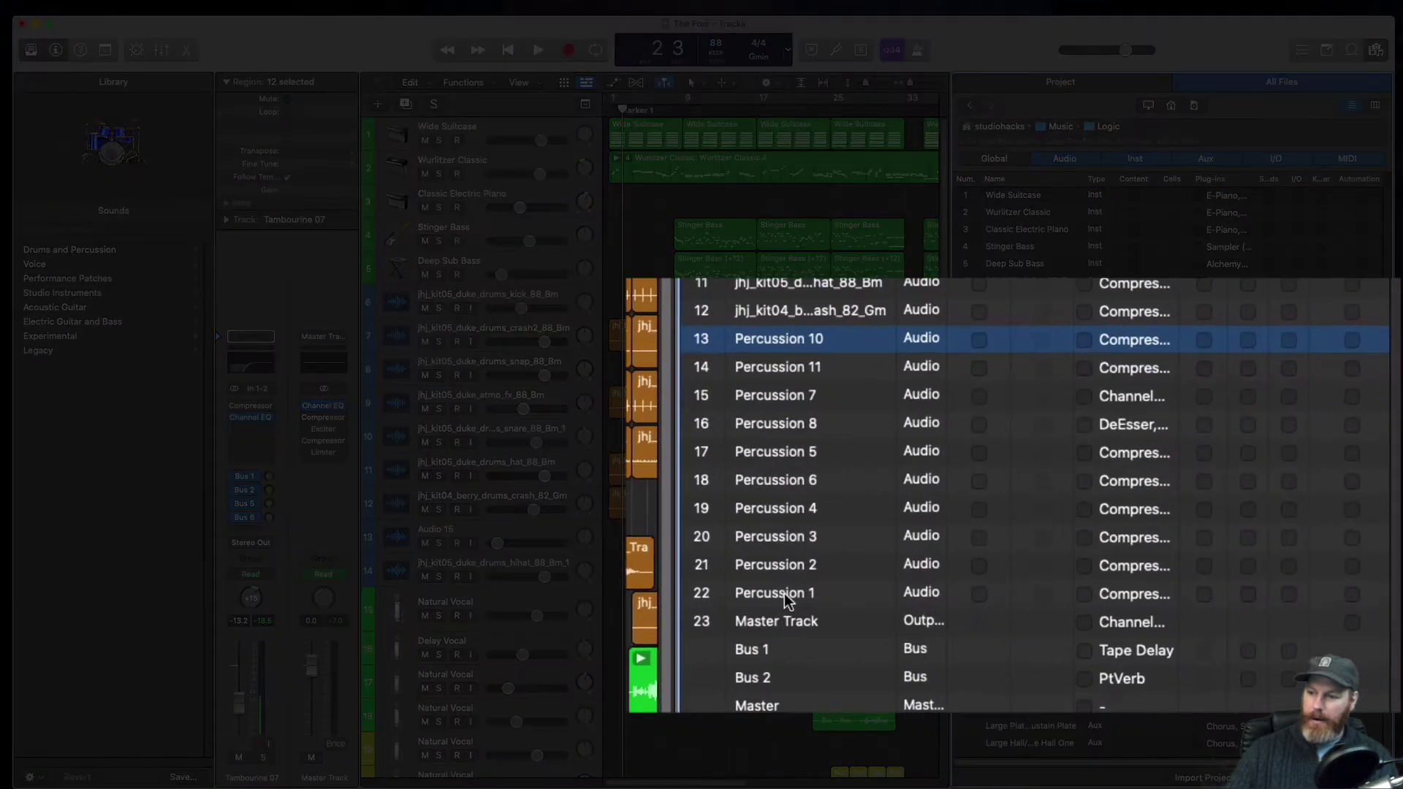
left_click(1015, 555)
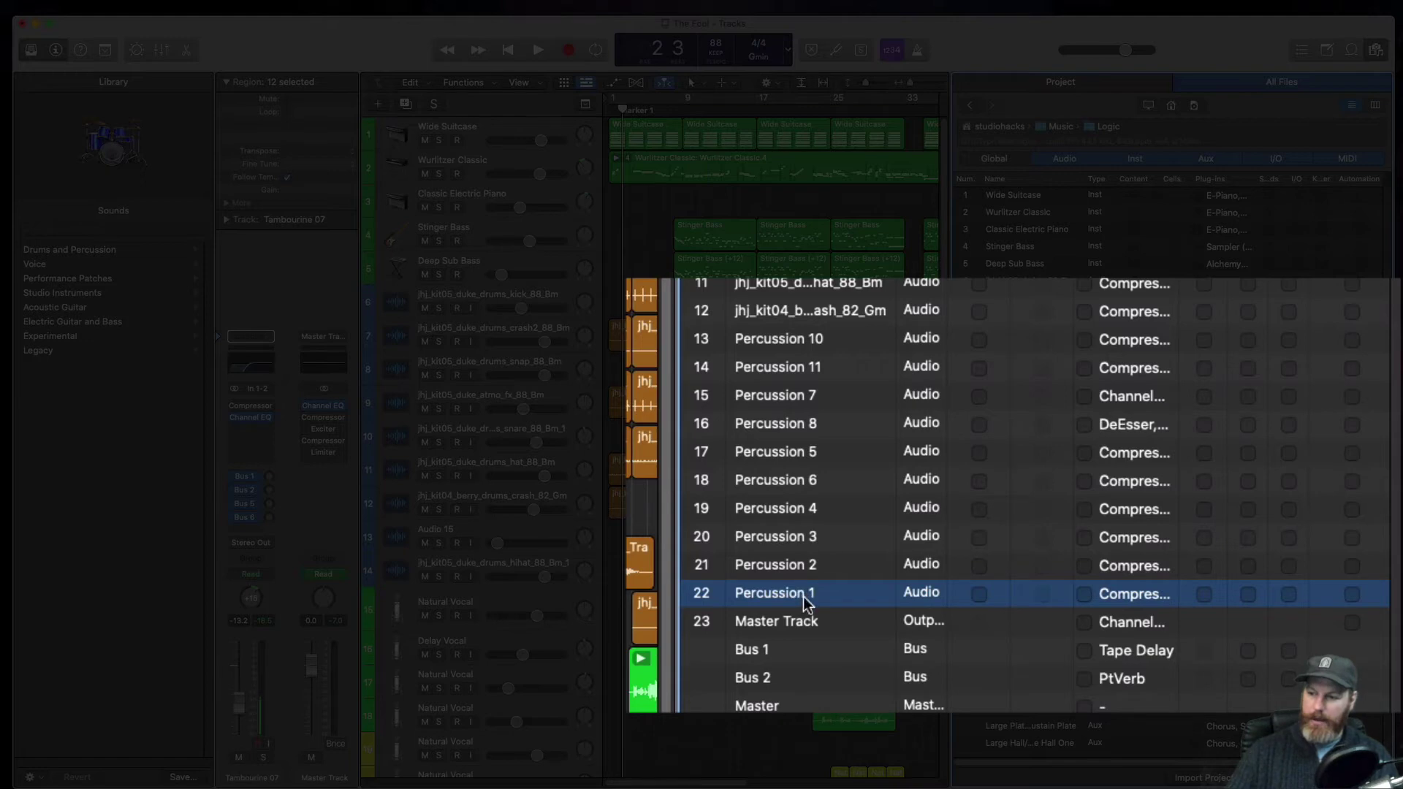
left_click(783, 567)
left_click(784, 594)
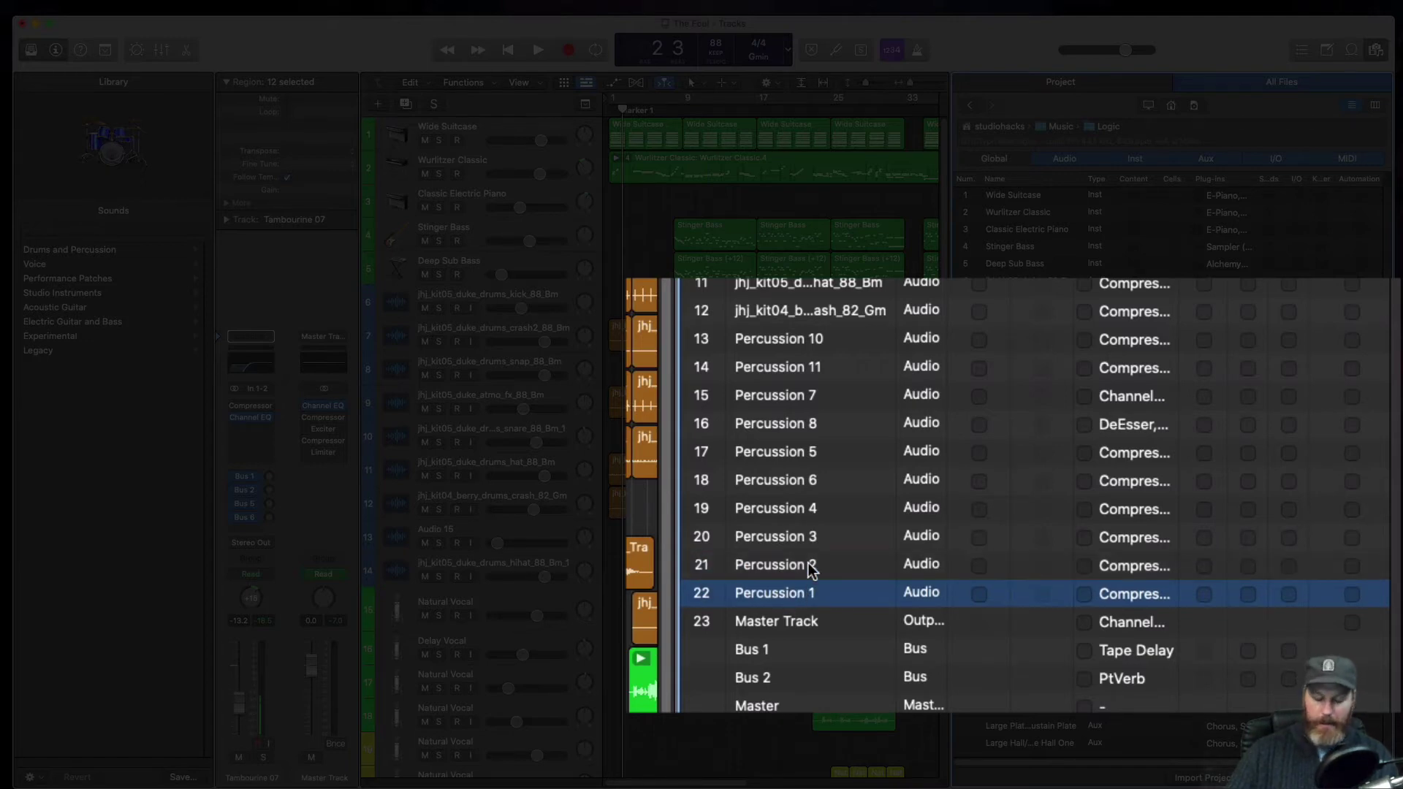
left_click(795, 346, "shift")
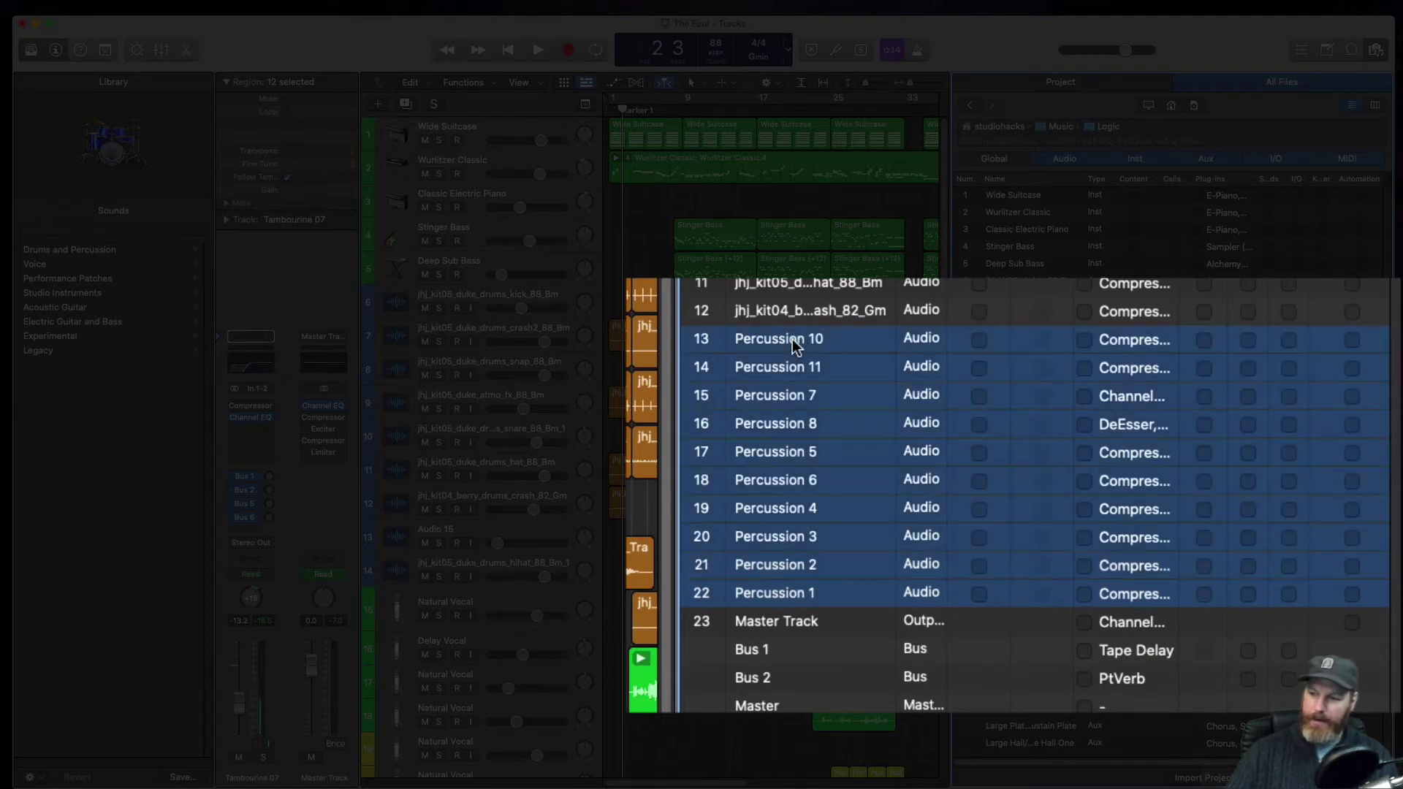
left_click(980, 341)
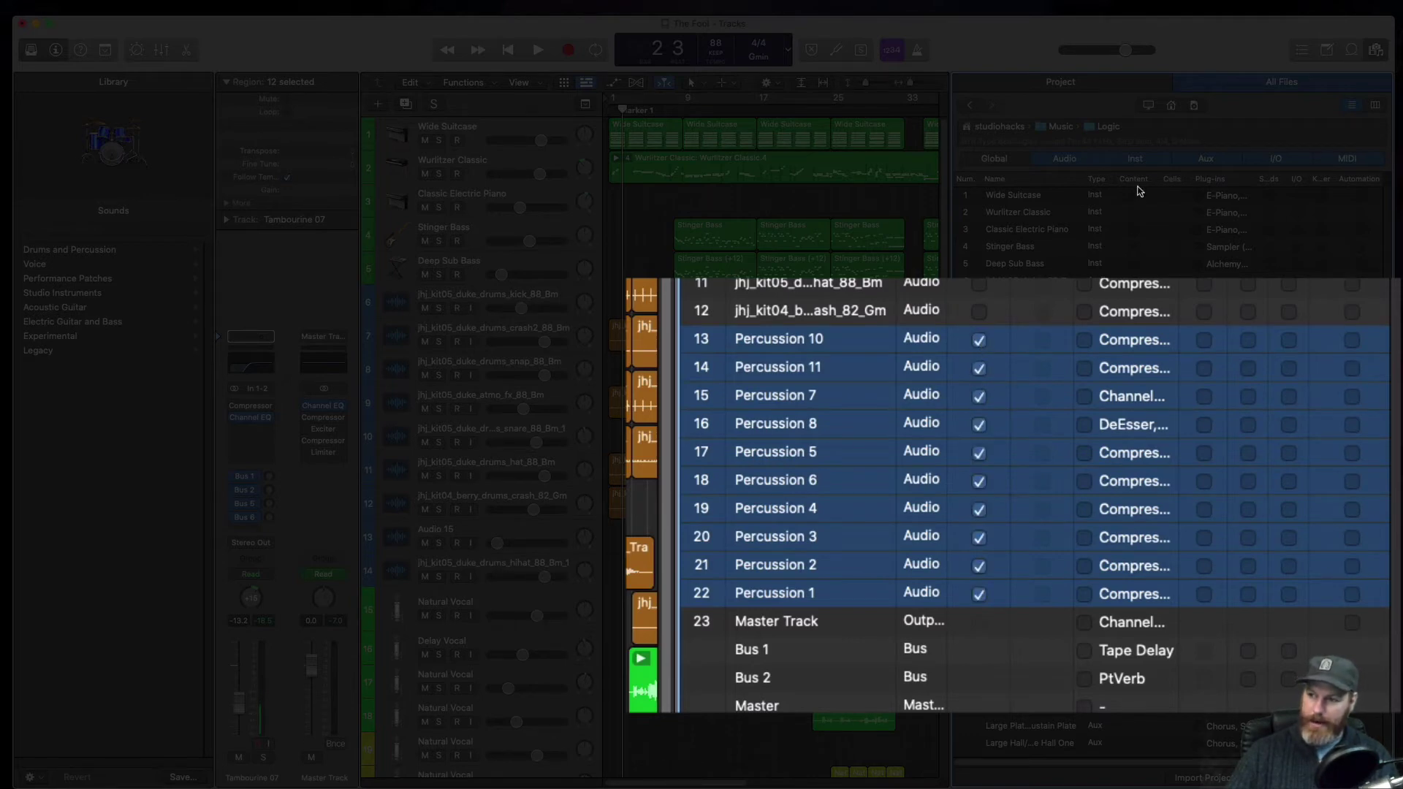
left_click(1084, 339)
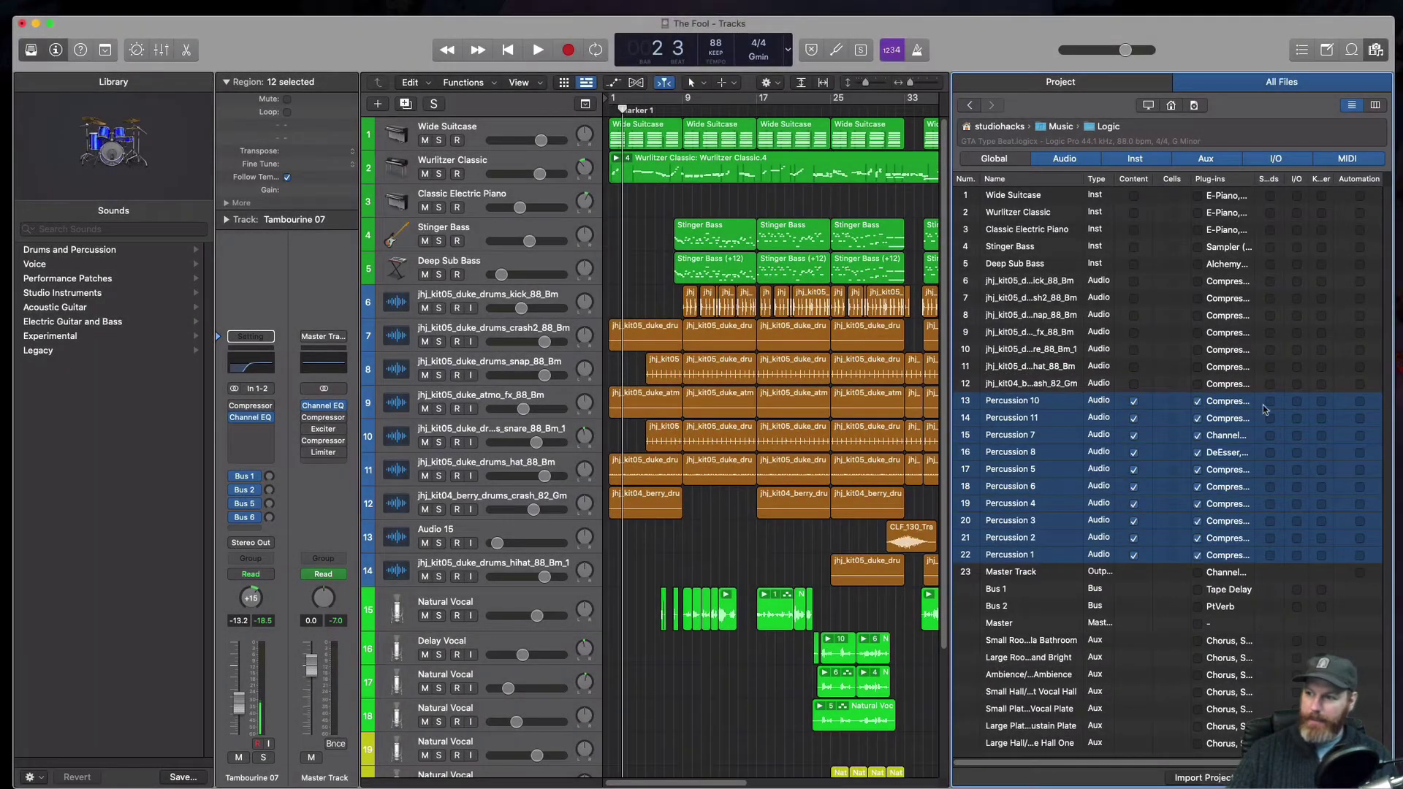
- Also tick Sends, I/O, Keep Bus Number and Automation for the Percussion rows
left_click_drag(1284, 180, 1295, 180)
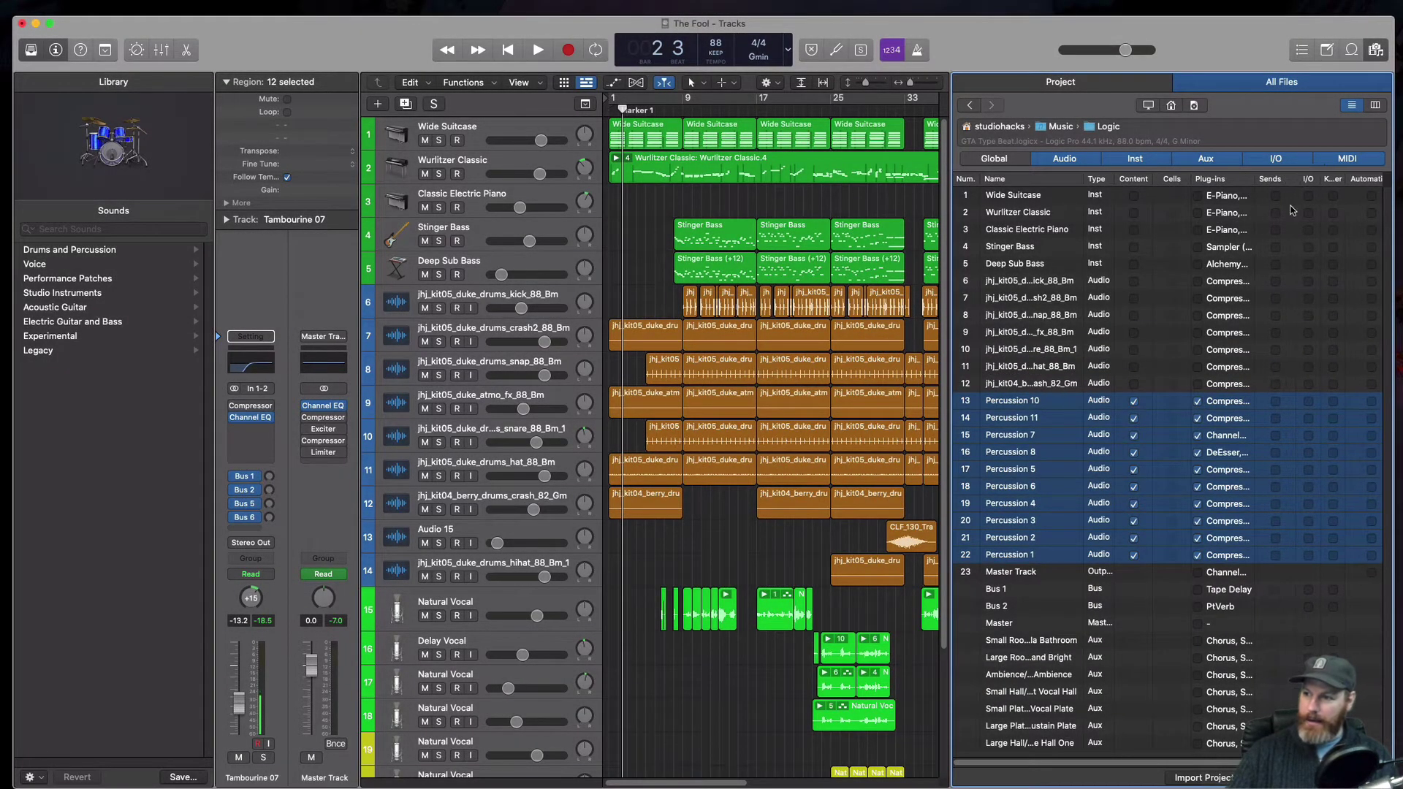
left_click(1276, 402)
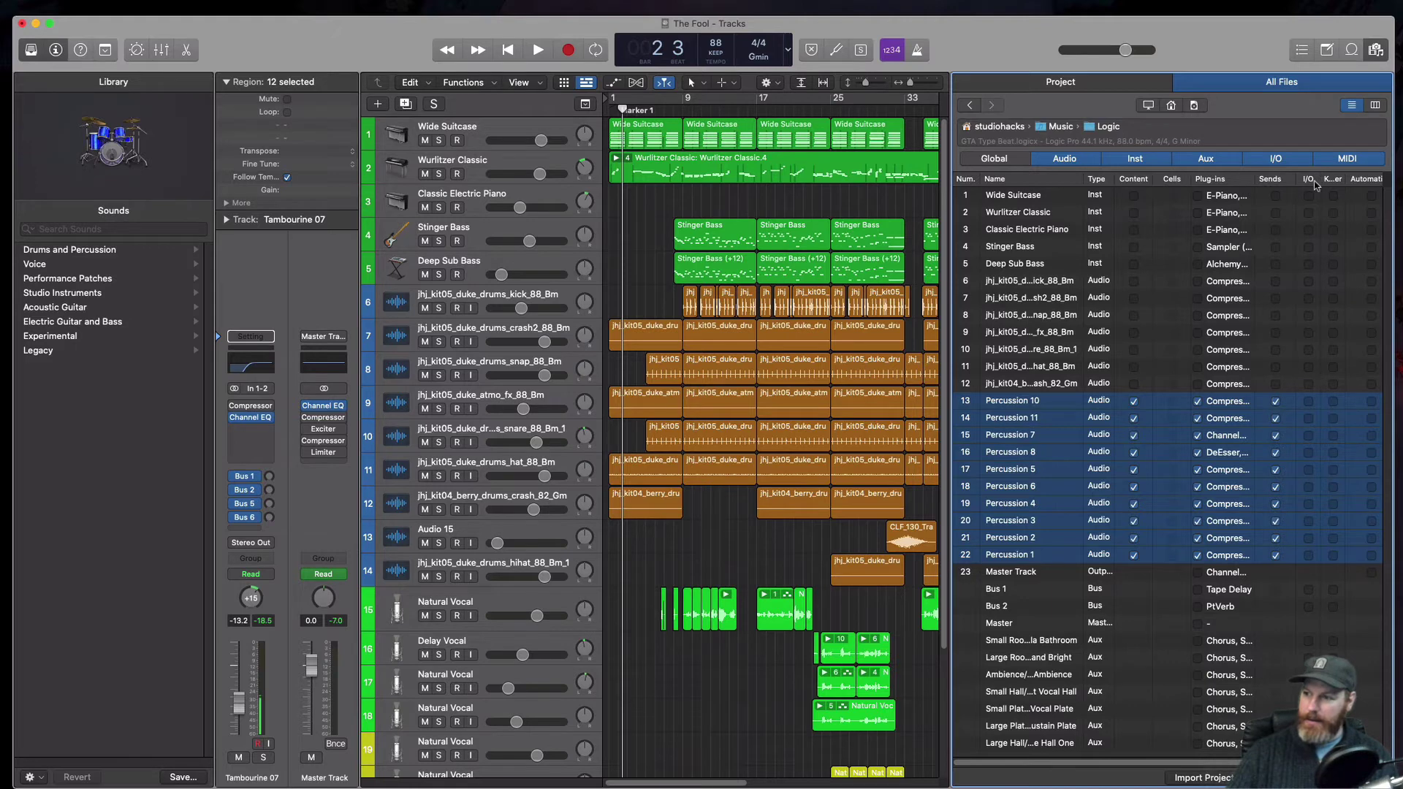
left_click(1308, 401)
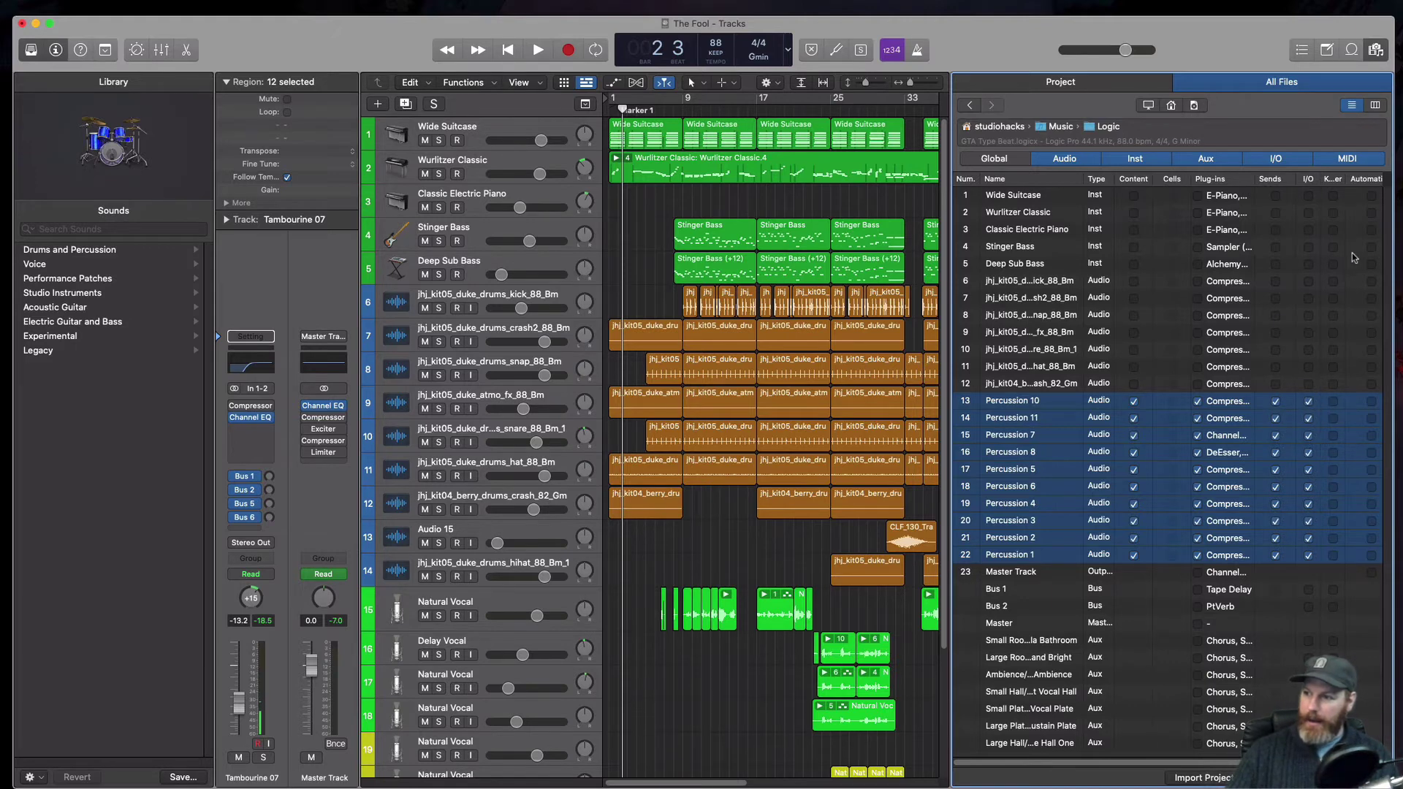
left_click_drag(1345, 180, 1300, 192)
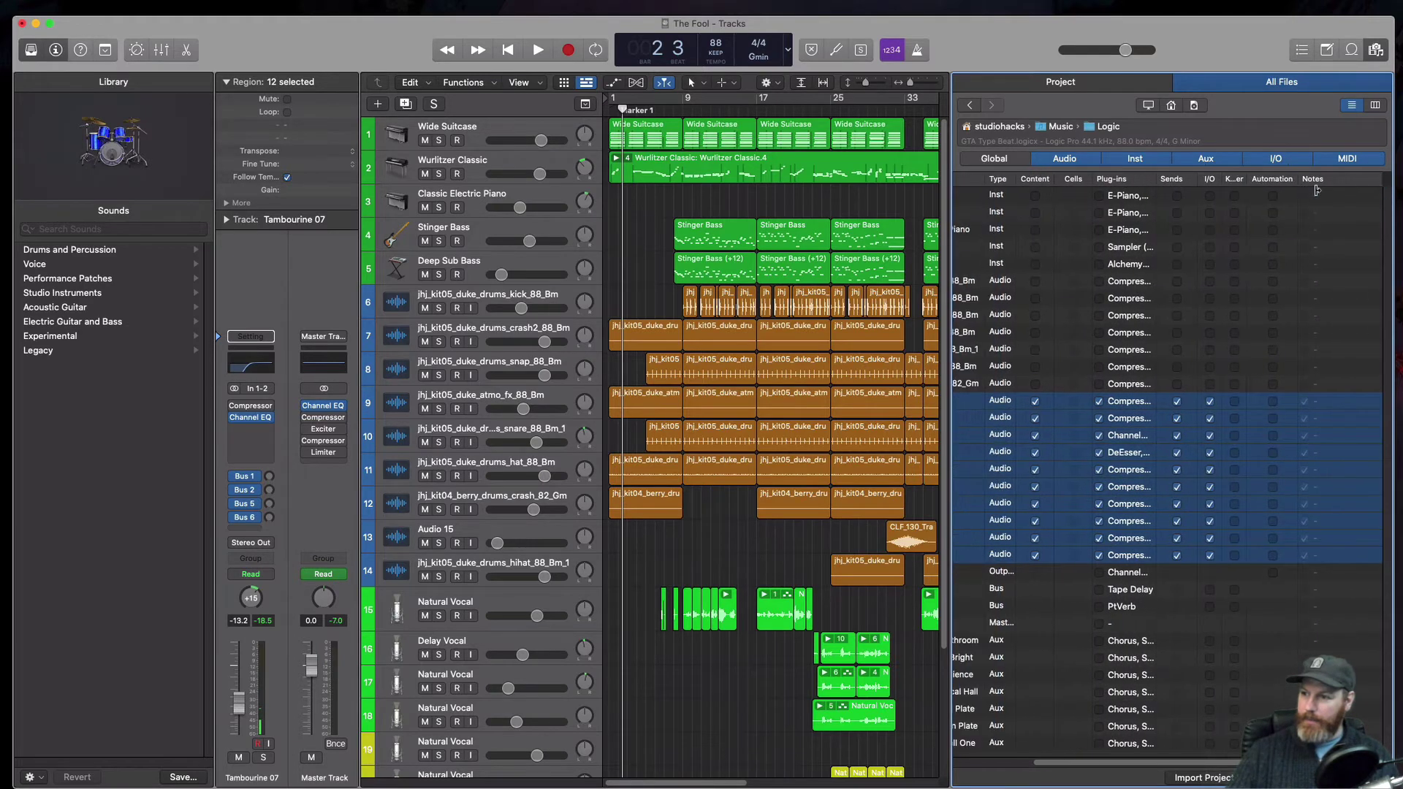
left_click(1234, 403)
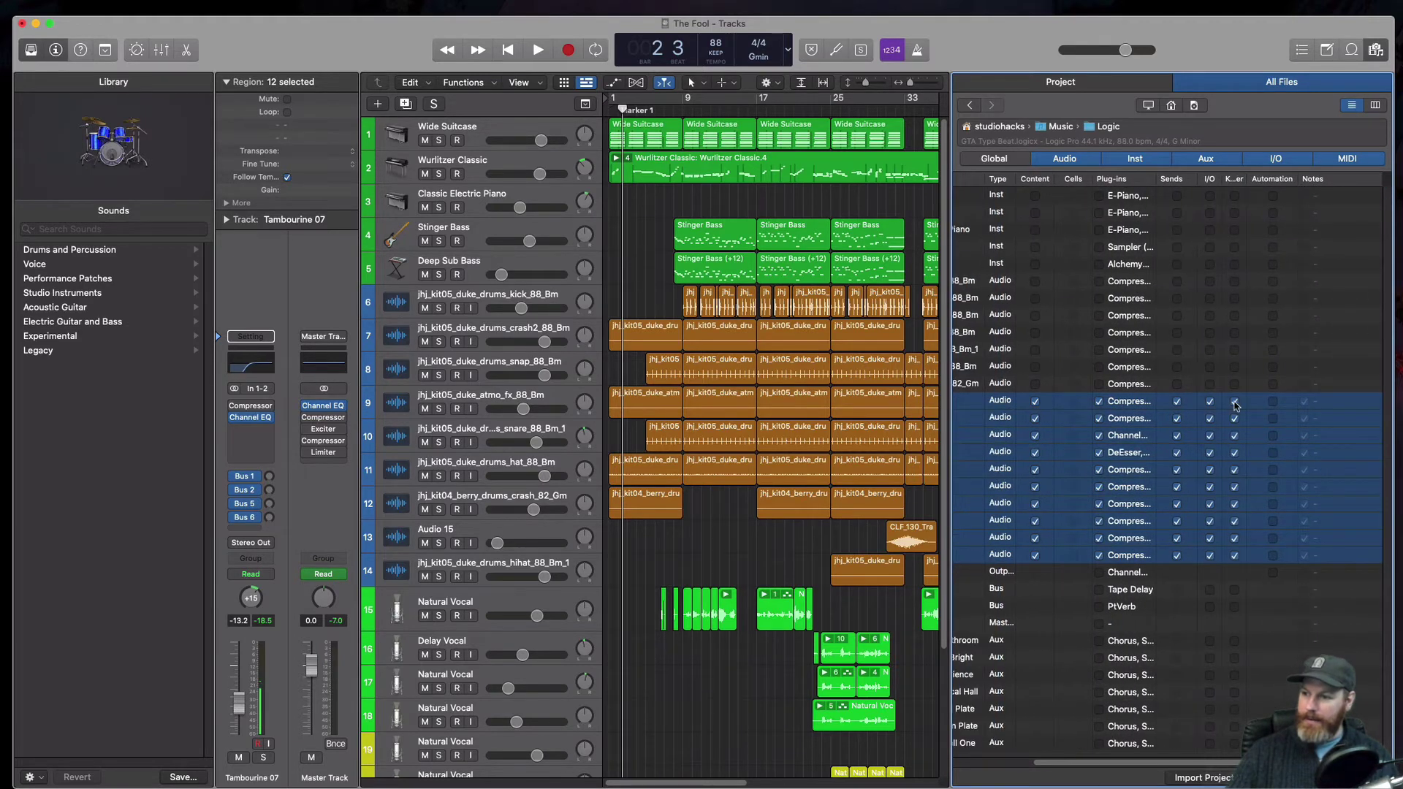
left_click(1273, 402)
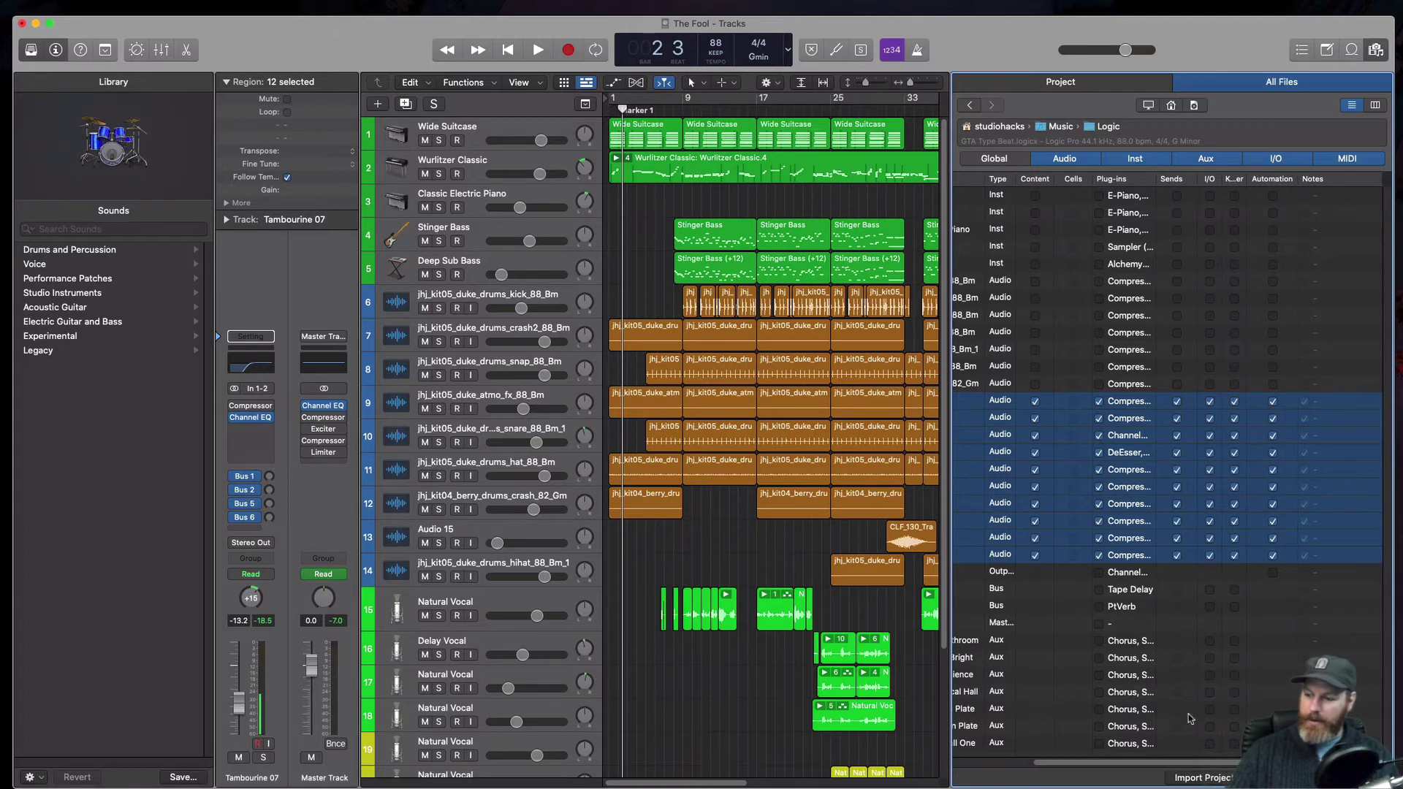
scroll(1063, 767, "left", 5)
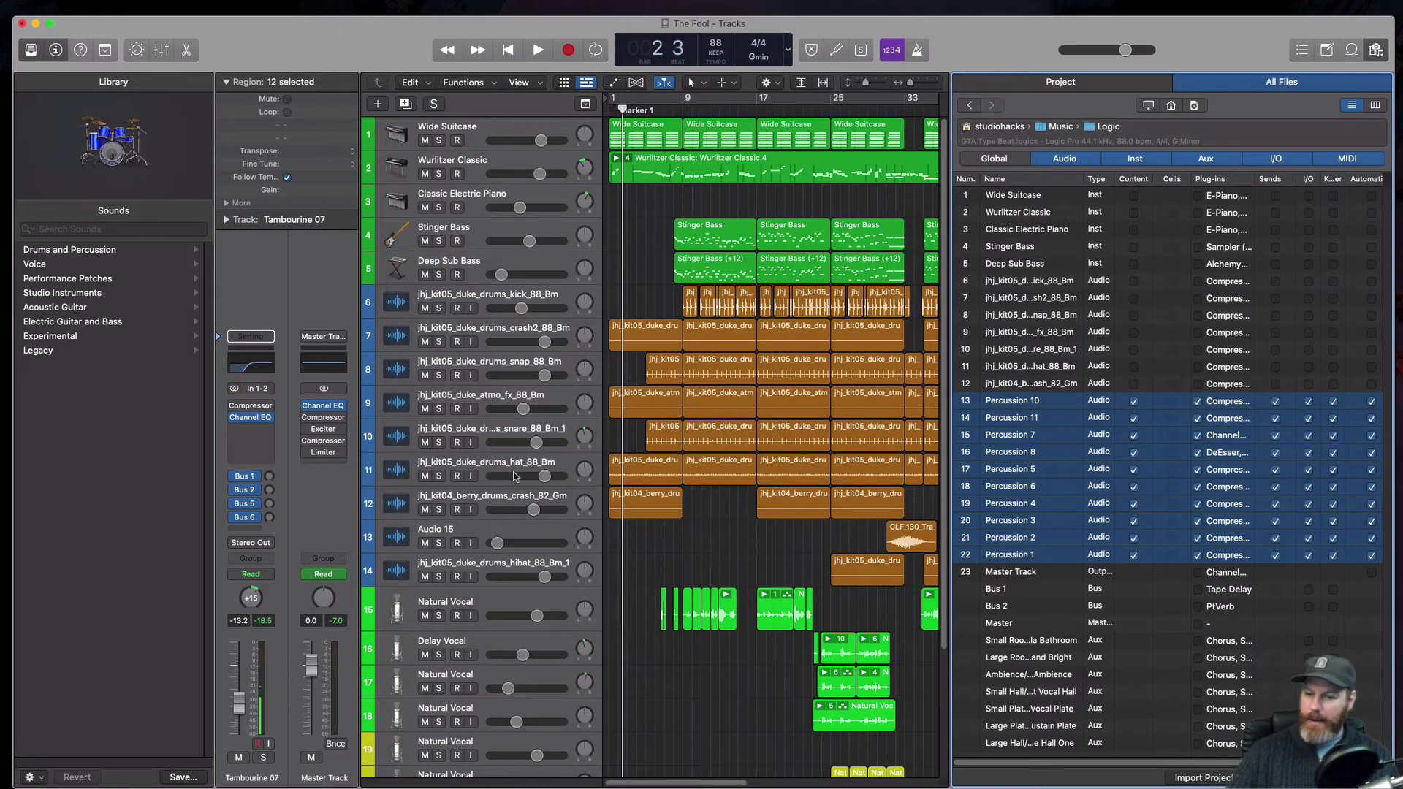
- With Tambourine 07 selected as the insertion point, import the chosen Percussion tracks
scroll(515, 468, "down", 4)
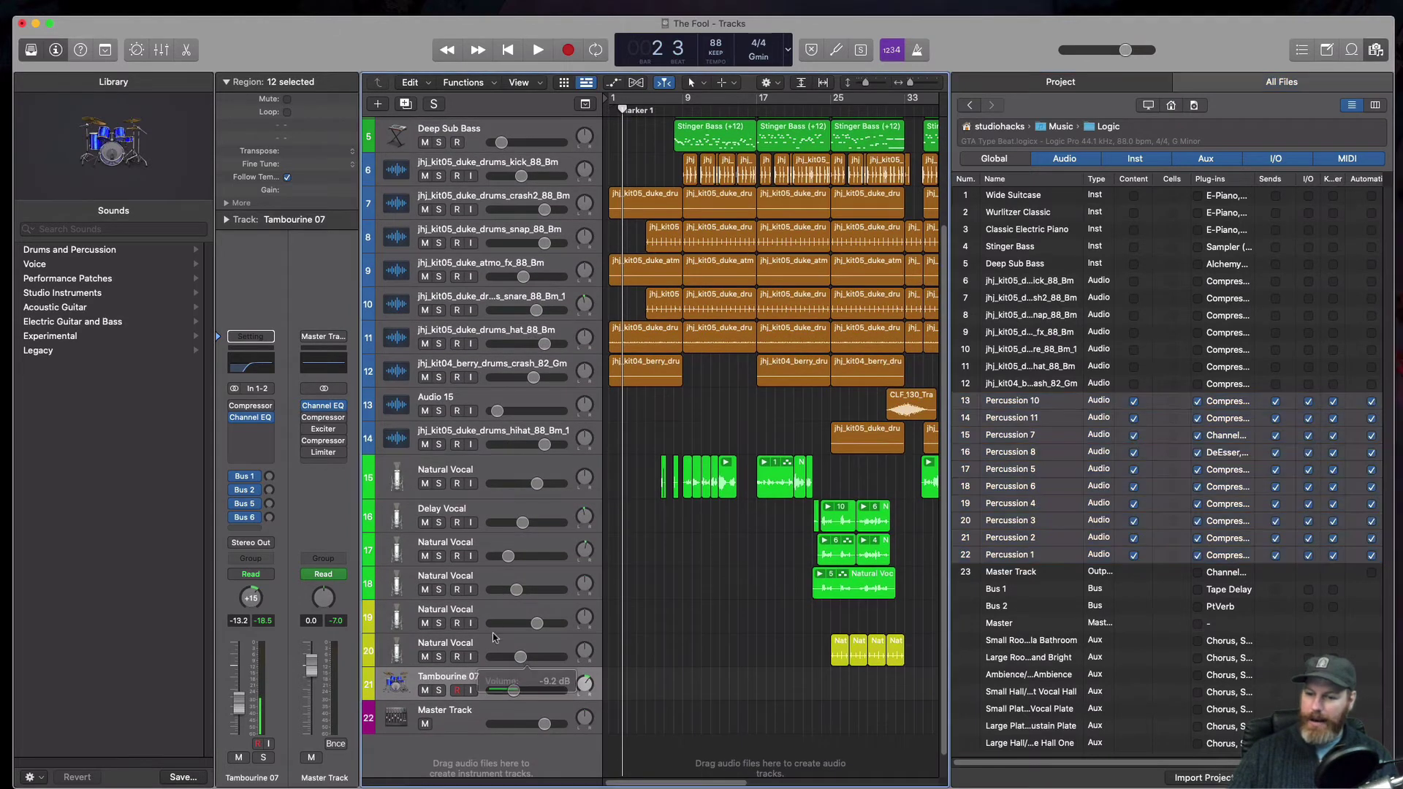
left_click(489, 618)
left_click(491, 651)
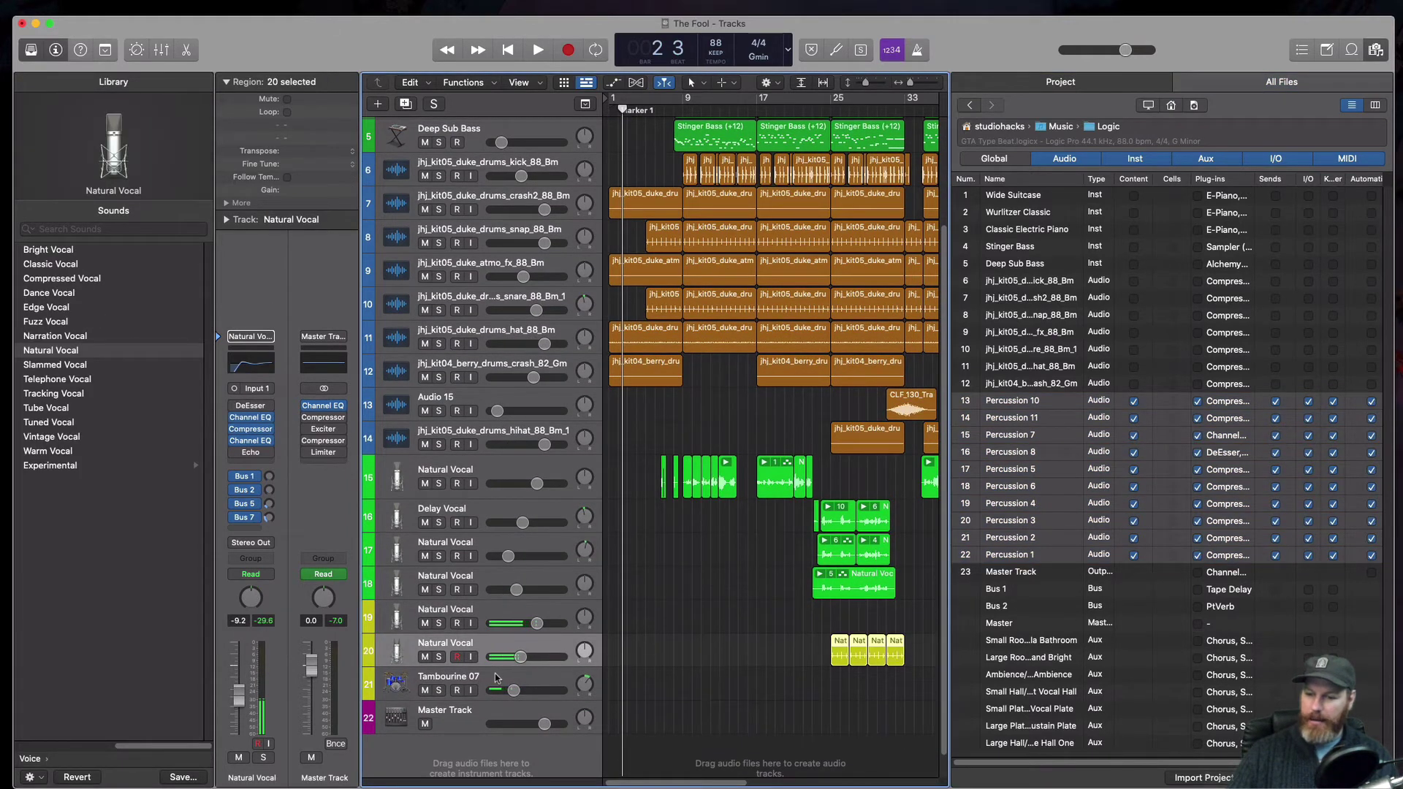
left_click(498, 681)
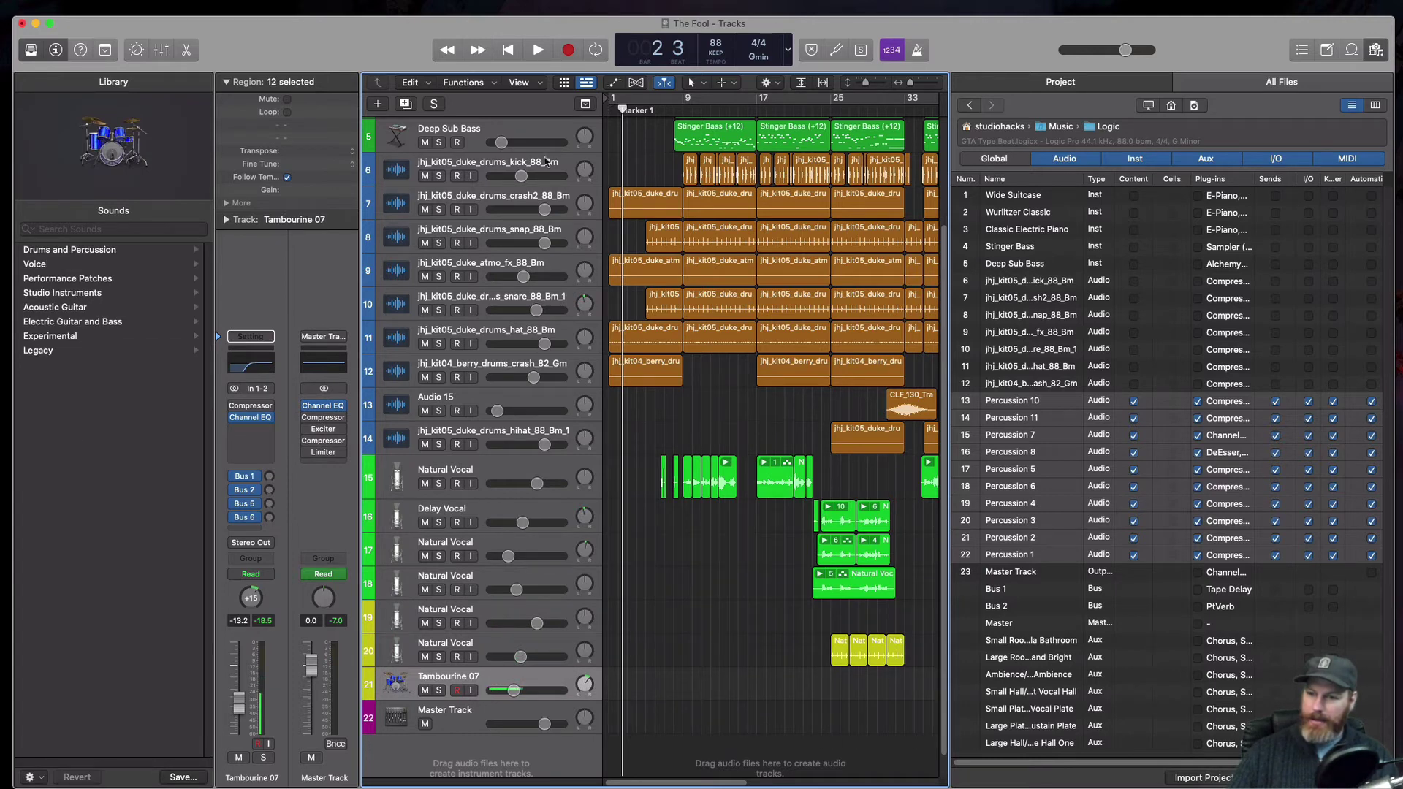
left_click(560, 133)
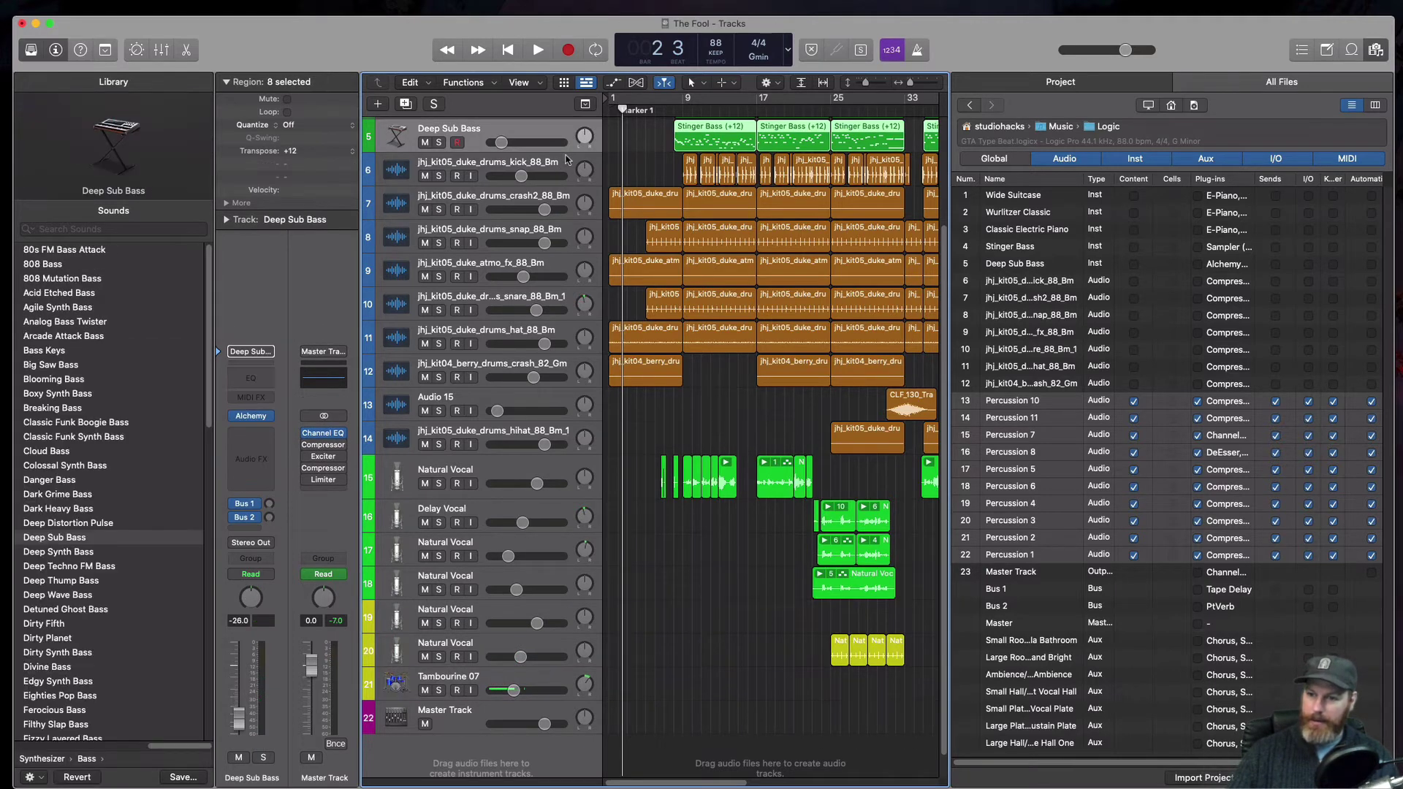
left_click(489, 678)
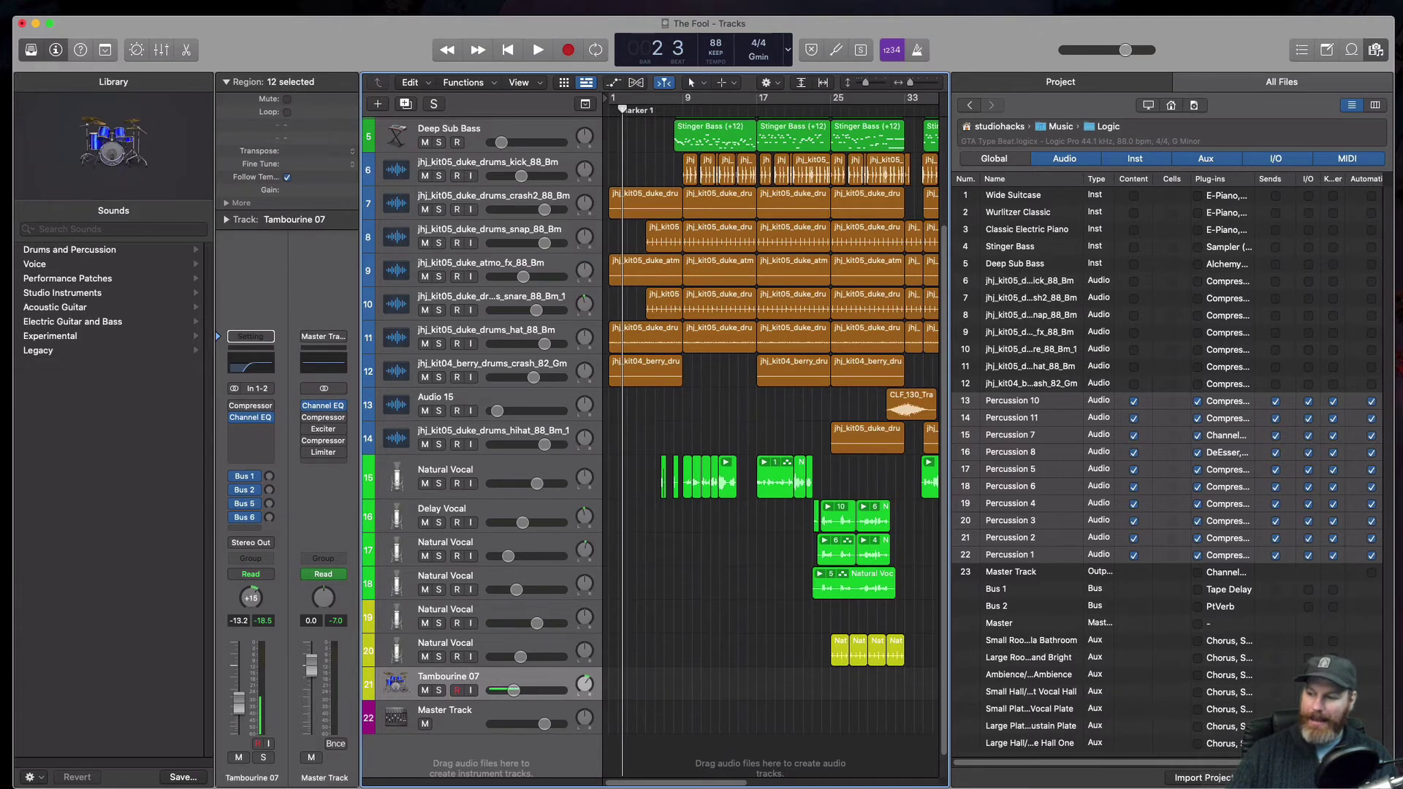
left_click(1202, 778)
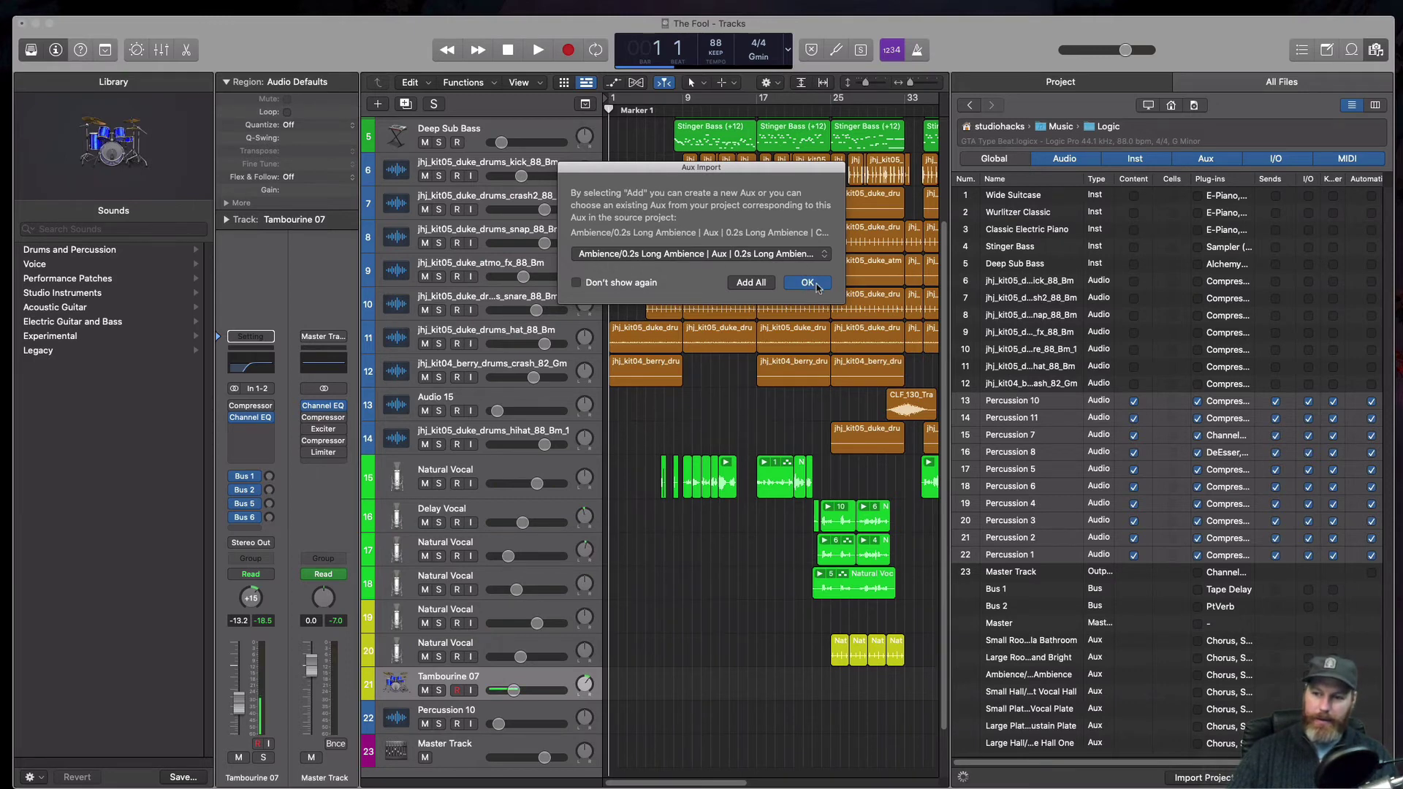
- Accept the 0.2s Long Ambience, Short Vocal Hall and Vocal Plate auxes; skip tempo import
left_click(807, 282)
left_click(807, 283)
left_click(814, 285)
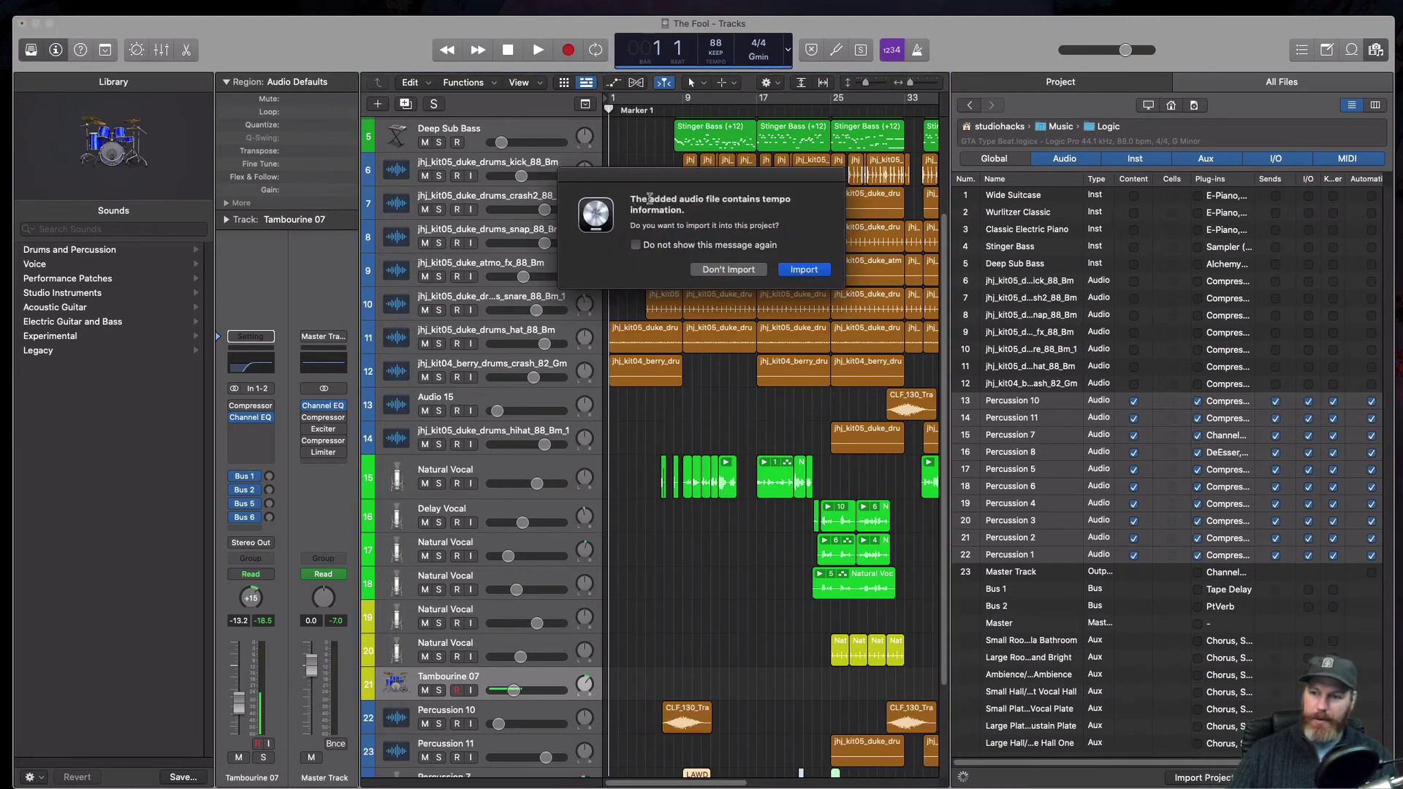
left_click(749, 276)
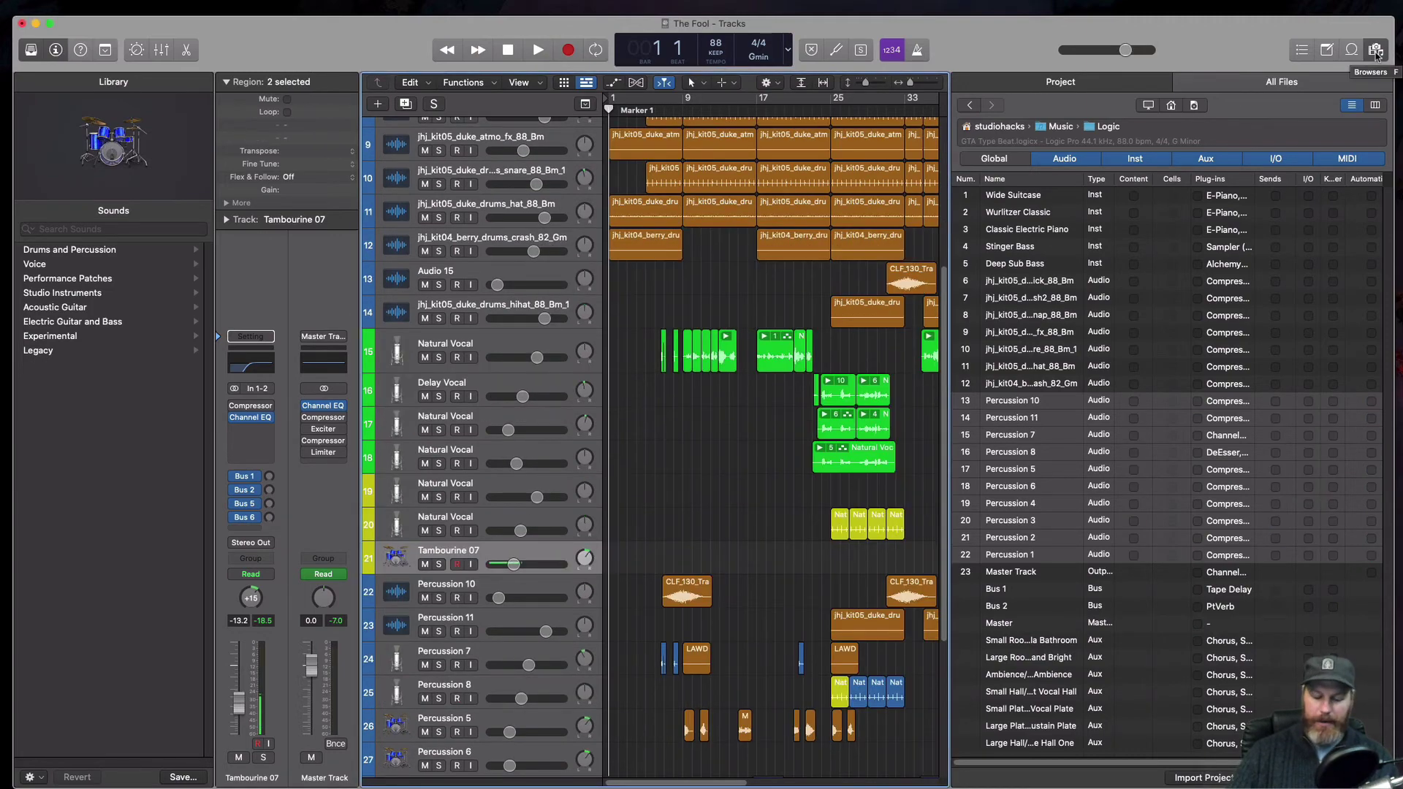
- Hide the browser, place the playhead at bar 6, and zoom to review the Percussion regions
left_click(1376, 51)
scroll(676, 441, "down", 5)
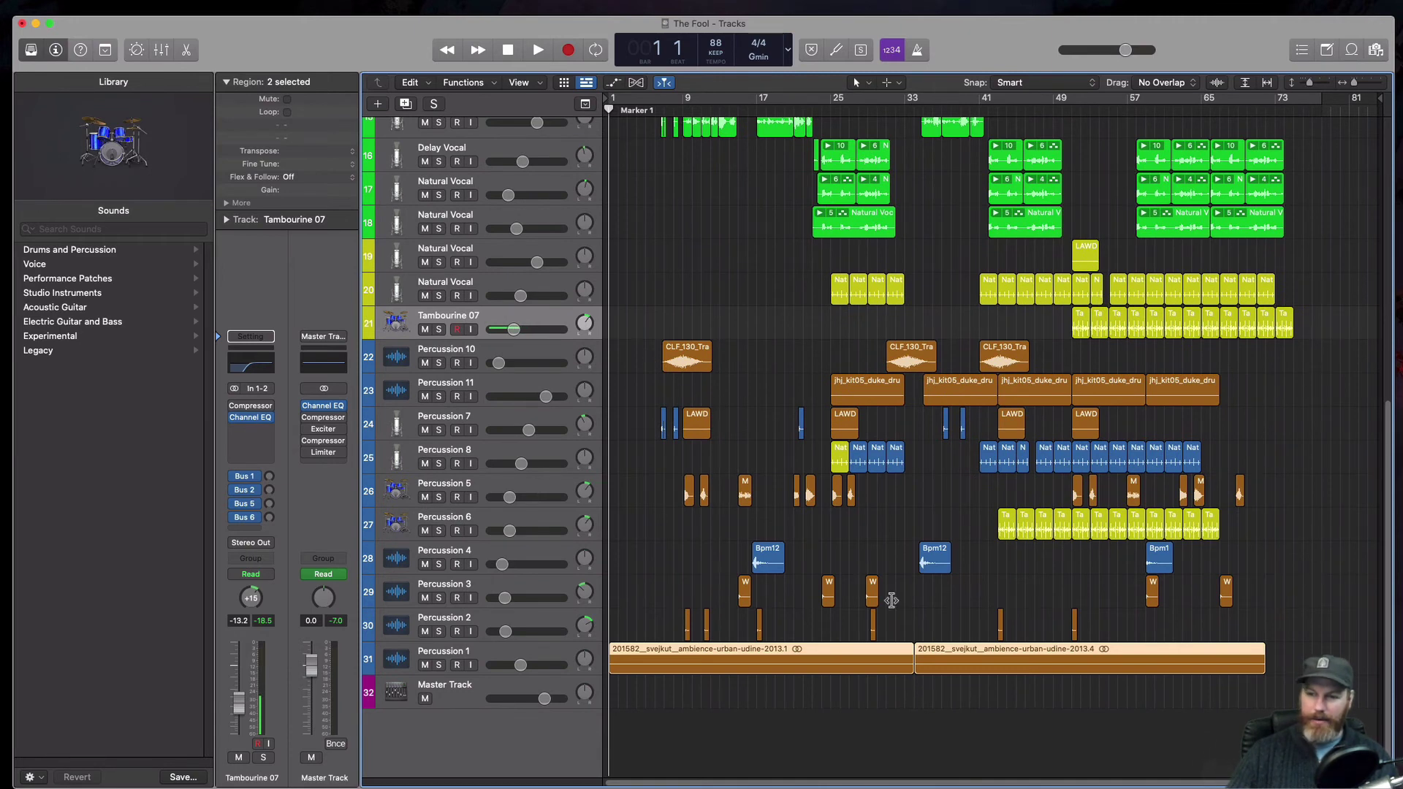
left_click(656, 111)
left_click_drag(1353, 82, 1370, 84)
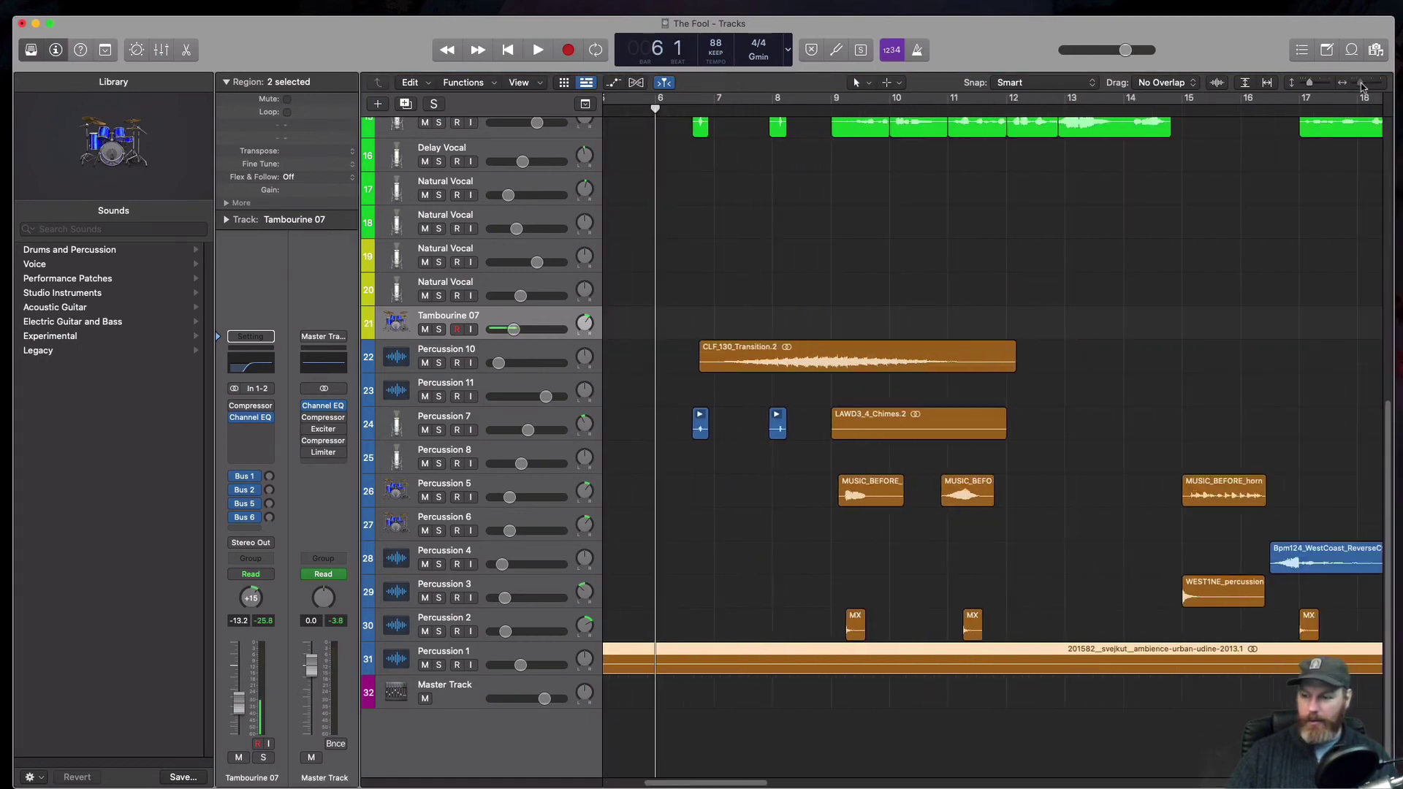
left_click_drag(1361, 87, 1348, 91)
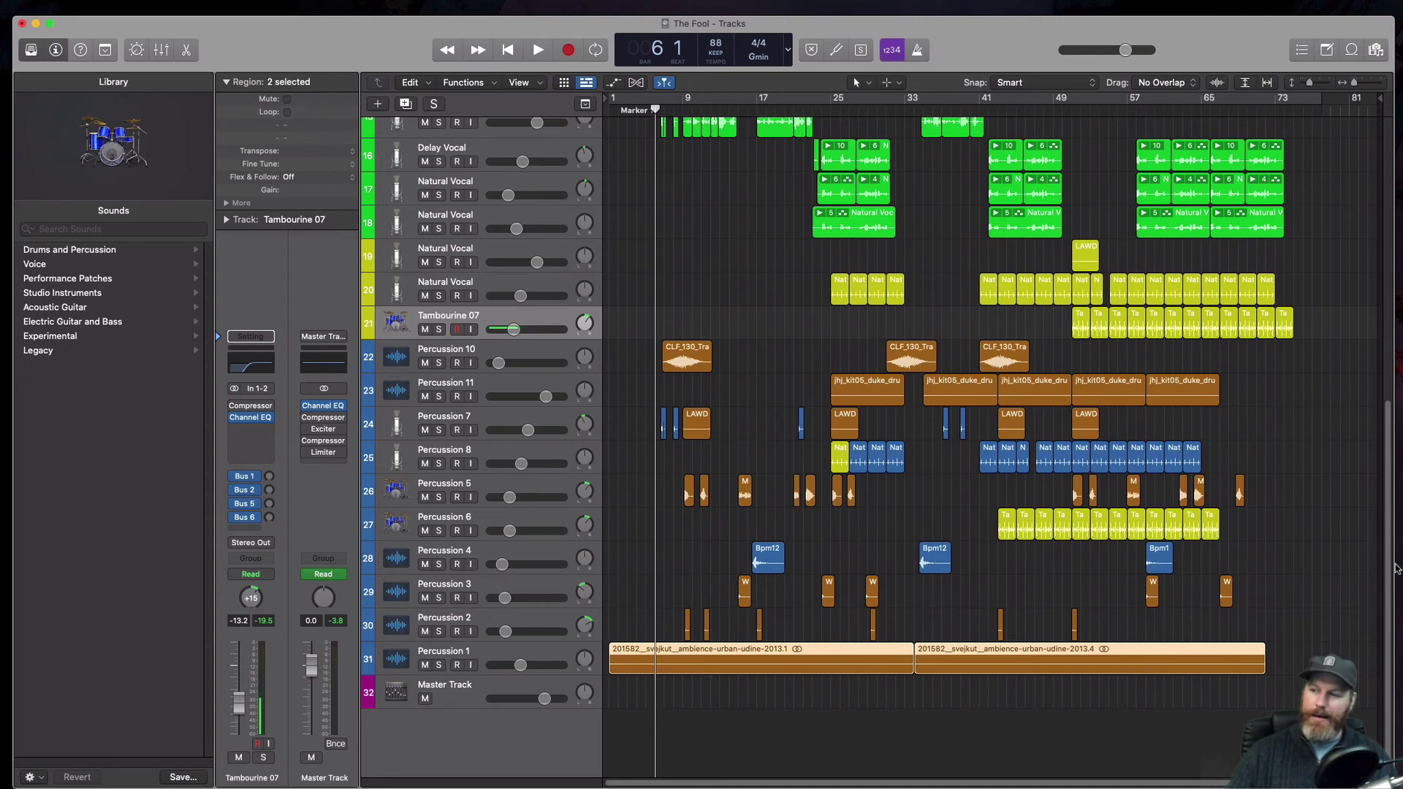
scroll(1295, 498, "up", 5)
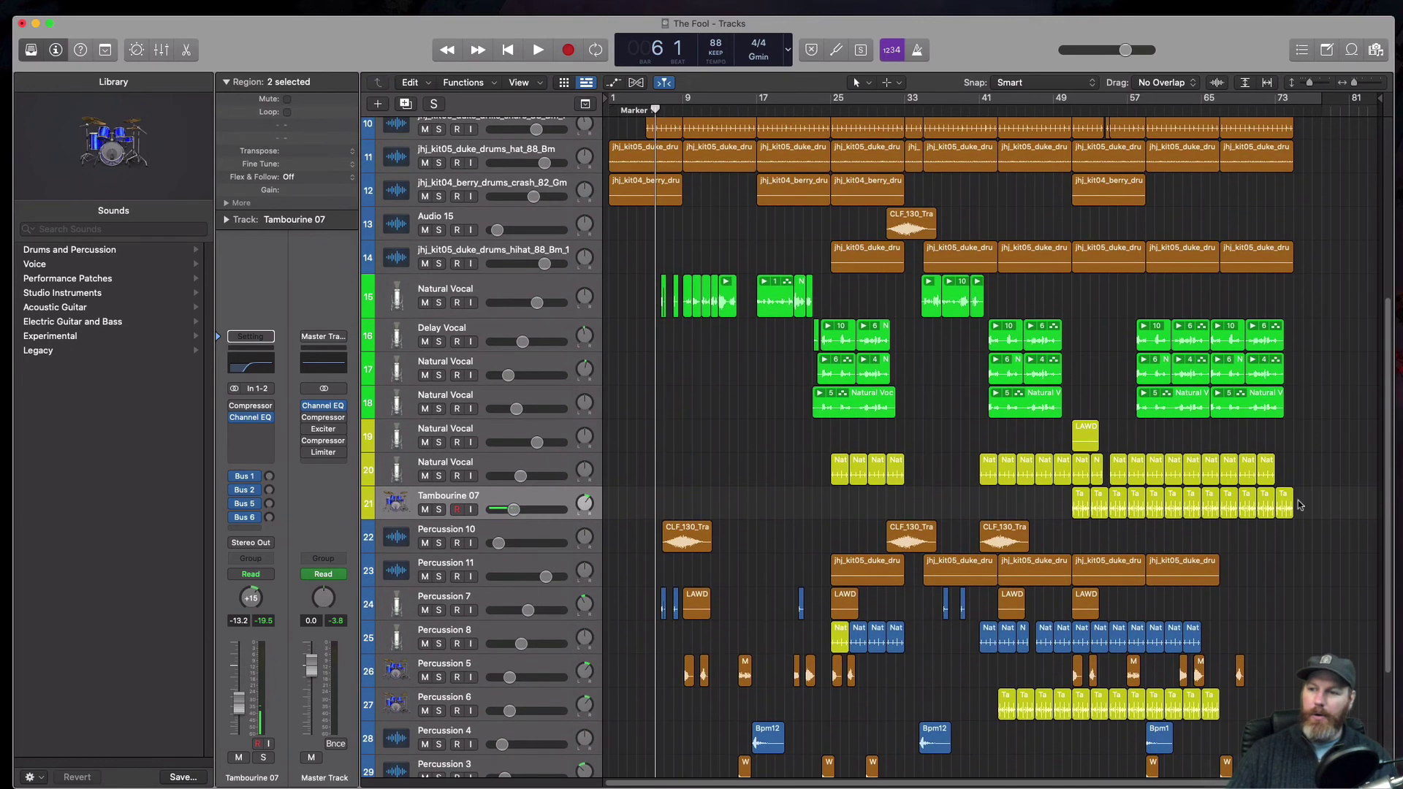